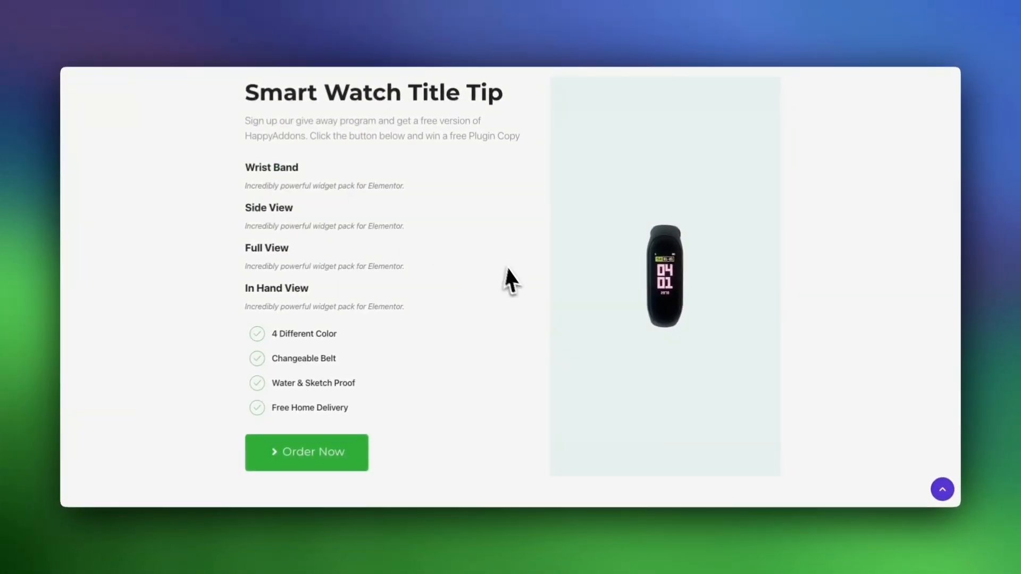
{"action": "scroll", "coordinate": [494, 279], "scroll_direction": "down", "scroll_amount": 5}
{"action": "scroll", "coordinate": [461, 281], "scroll_direction": "down", "scroll_amount": 3}
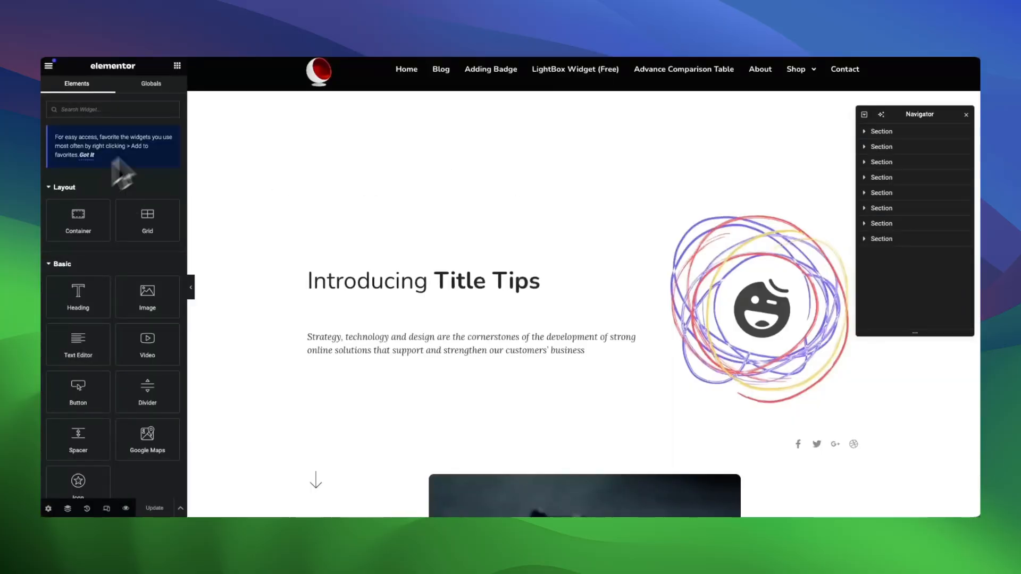
Find the Title Tips widget and place it above the feature list in the Smart Watch Title Tip section.
{"action": "left_click", "coordinate": [97, 111]}
{"action": "type", "text": "title ti"}
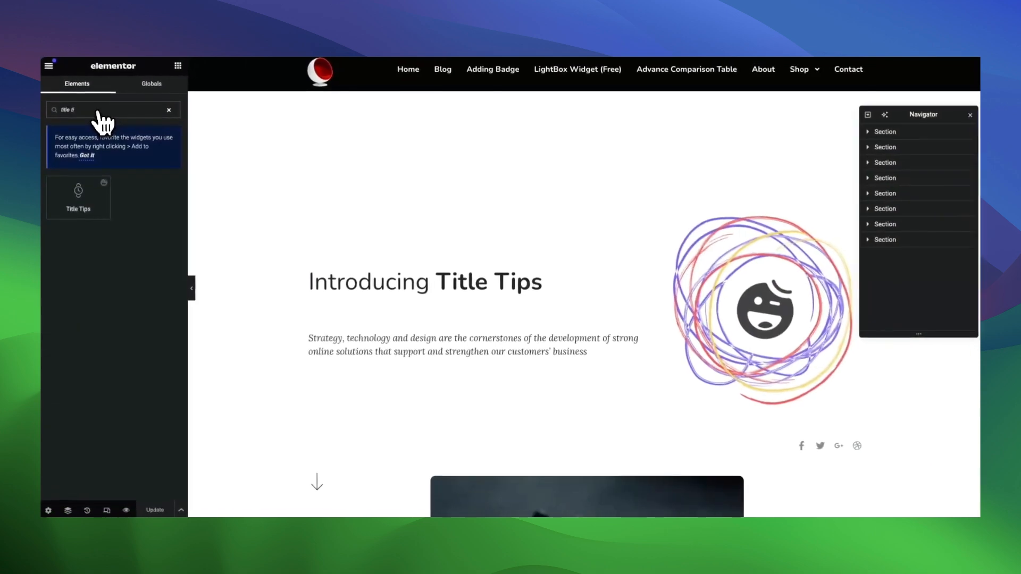
{"action": "scroll", "coordinate": [449, 228], "scroll_direction": "down", "scroll_amount": 15}
{"action": "scroll", "coordinate": [421, 234], "scroll_direction": "up", "scroll_amount": 2}
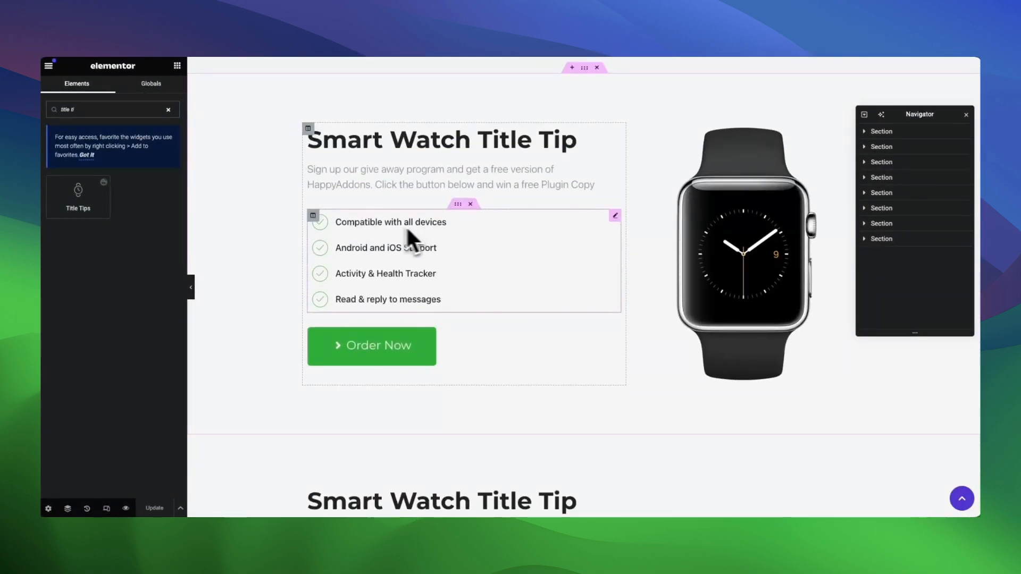
{"action": "left_click_drag", "start_coordinate": [80, 194], "coordinate": [397, 219]}
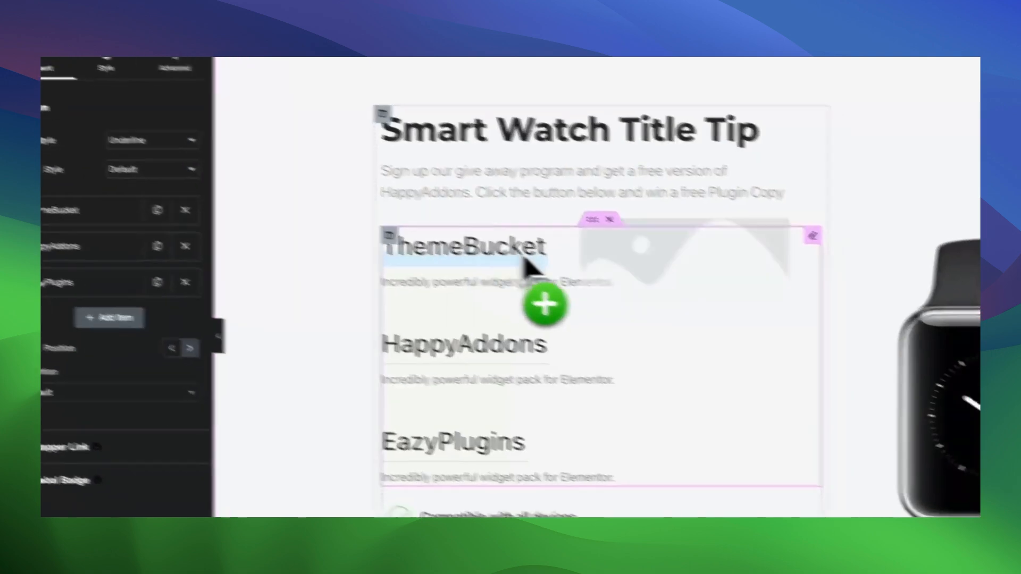
{"action": "mouse_move", "coordinate": [549, 261]}
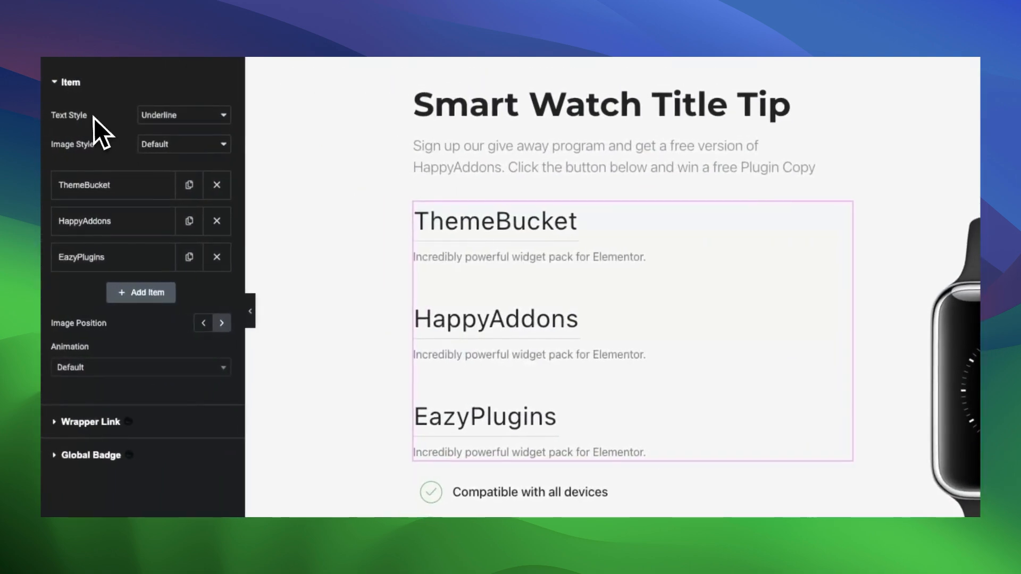
Expand the ThemeBucket item's settings and set the widget's text style to Underline.
{"action": "left_click_drag", "start_coordinate": [94, 117], "coordinate": [43, 120]}
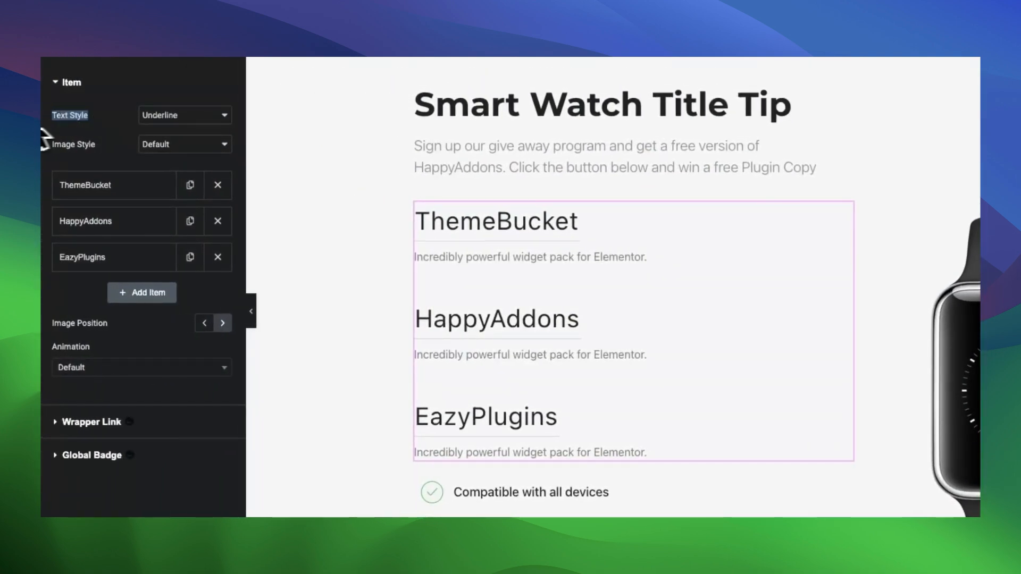
{"action": "left_click", "coordinate": [123, 198]}
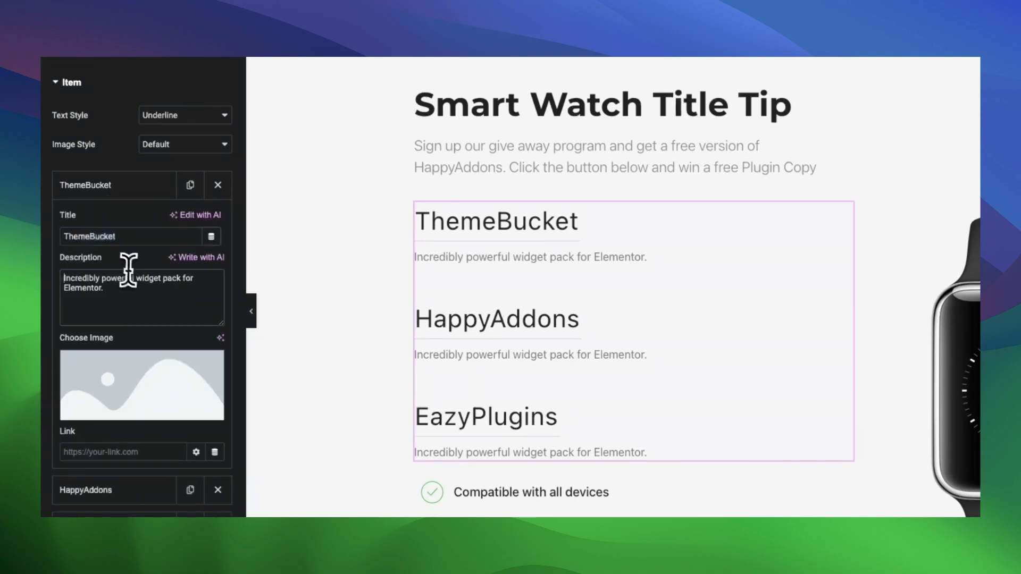
{"action": "left_click", "coordinate": [106, 452]}
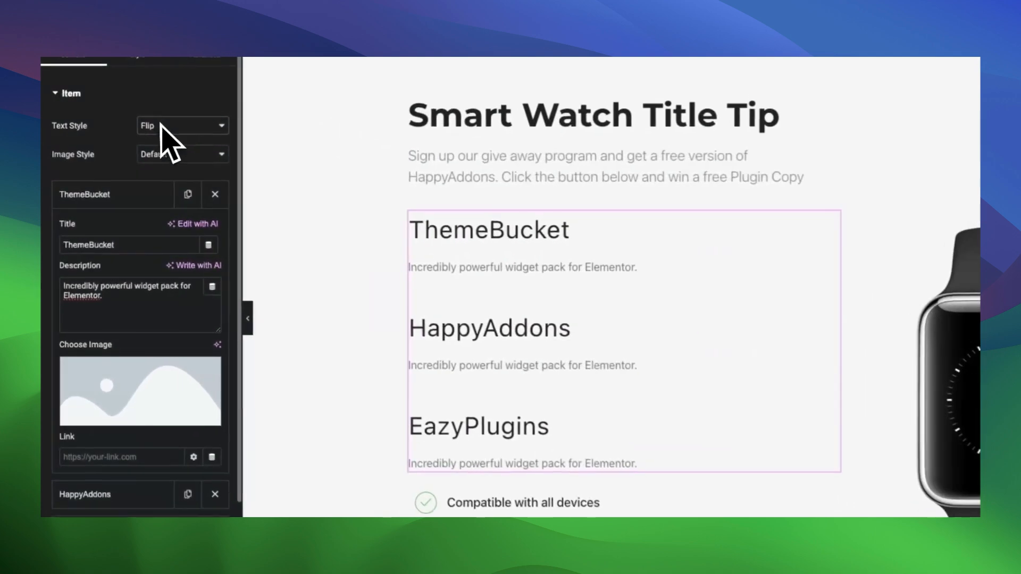
{"action": "left_click", "coordinate": [161, 124]}
{"action": "left_click", "coordinate": [160, 112]}
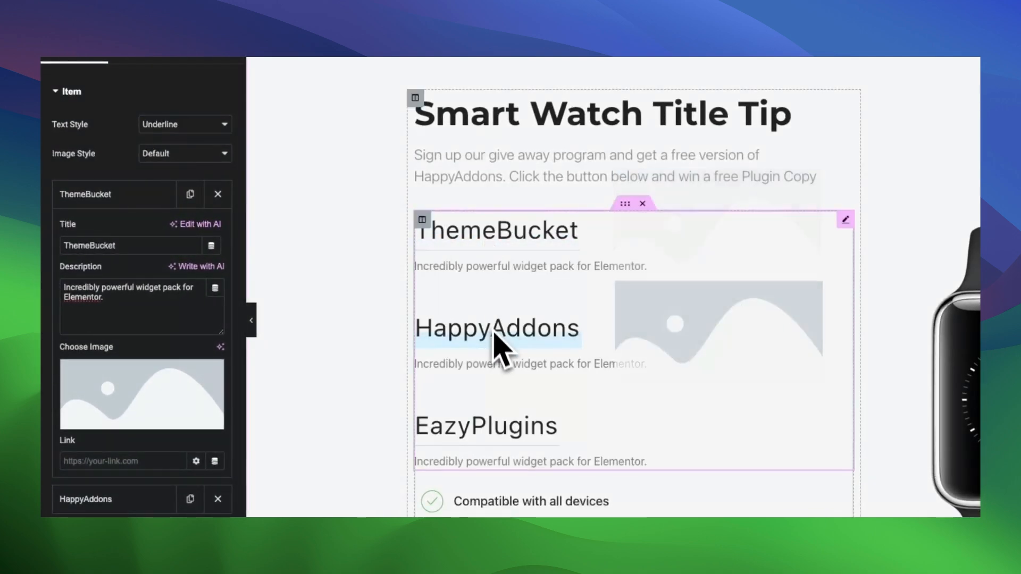
Choose the dark photo of a black smartwatch from the media library as the ThemeBucket item's image.
{"action": "left_click", "coordinate": [141, 357]}
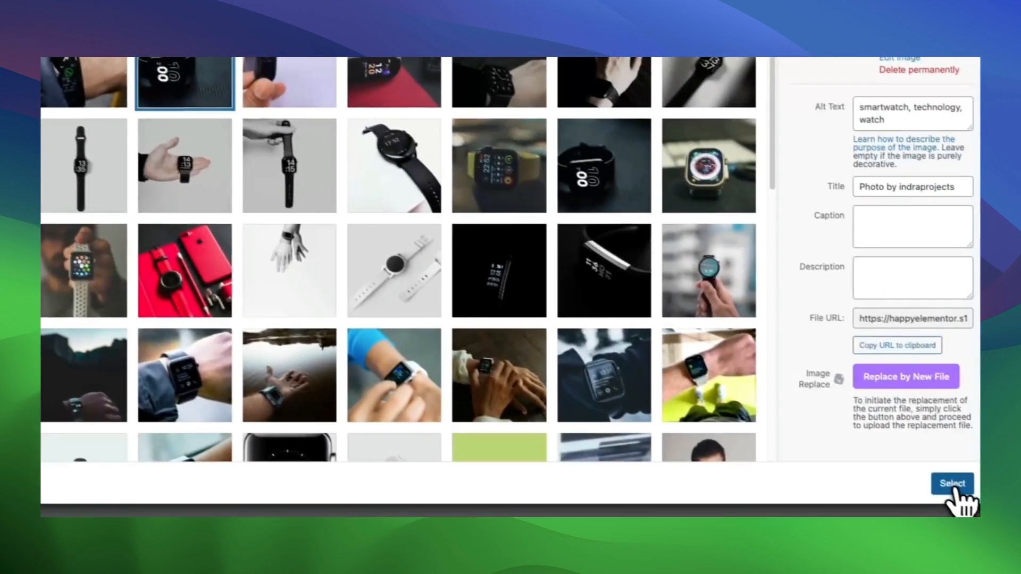
{"action": "left_click", "coordinate": [953, 502]}
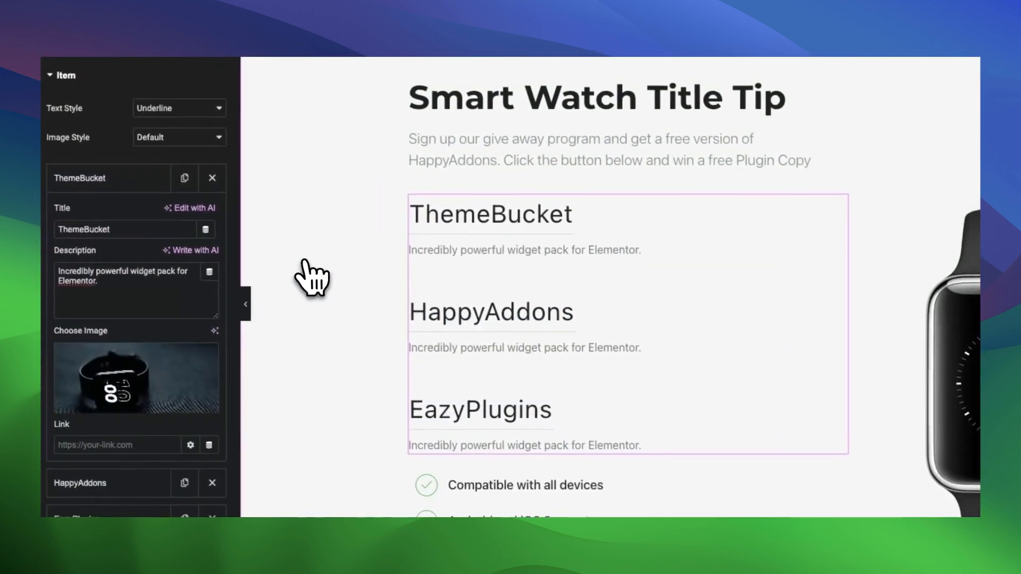
{"action": "mouse_move", "coordinate": [417, 244]}
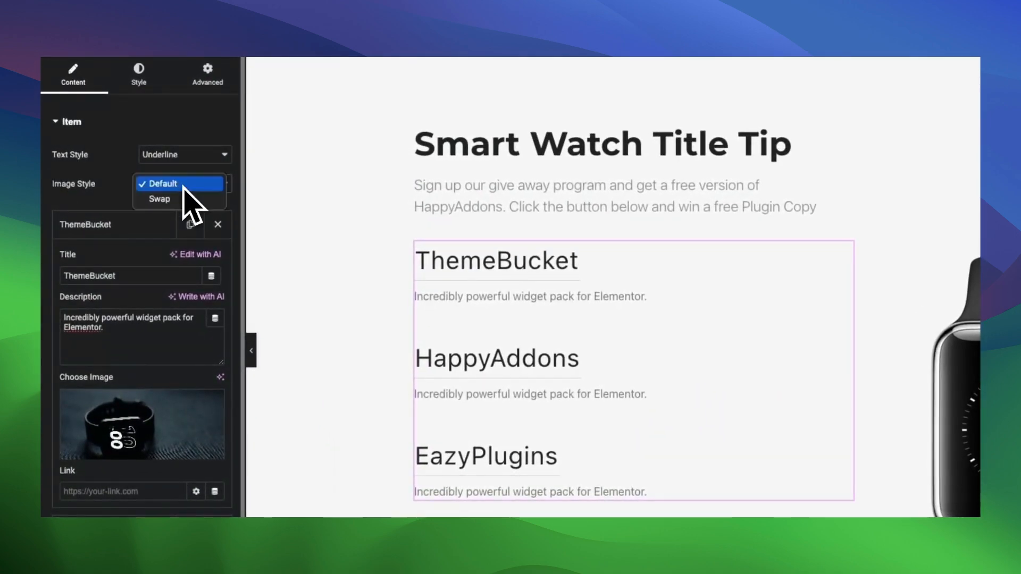
Try the Swap image style on the widget and set the image style back to Default.
{"action": "left_click", "coordinate": [171, 205]}
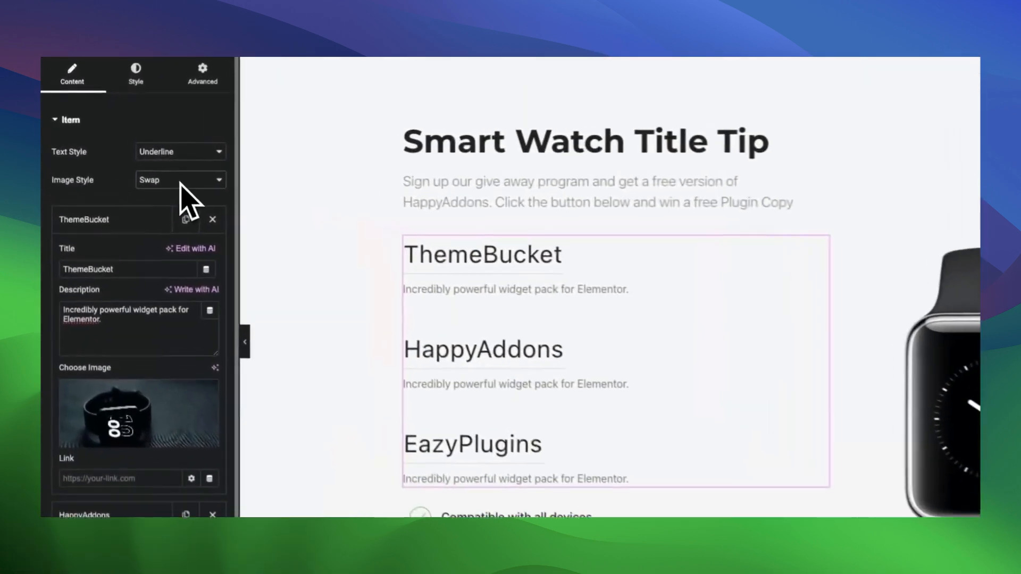
{"action": "left_click", "coordinate": [180, 183]}
{"action": "left_click", "coordinate": [110, 190]}
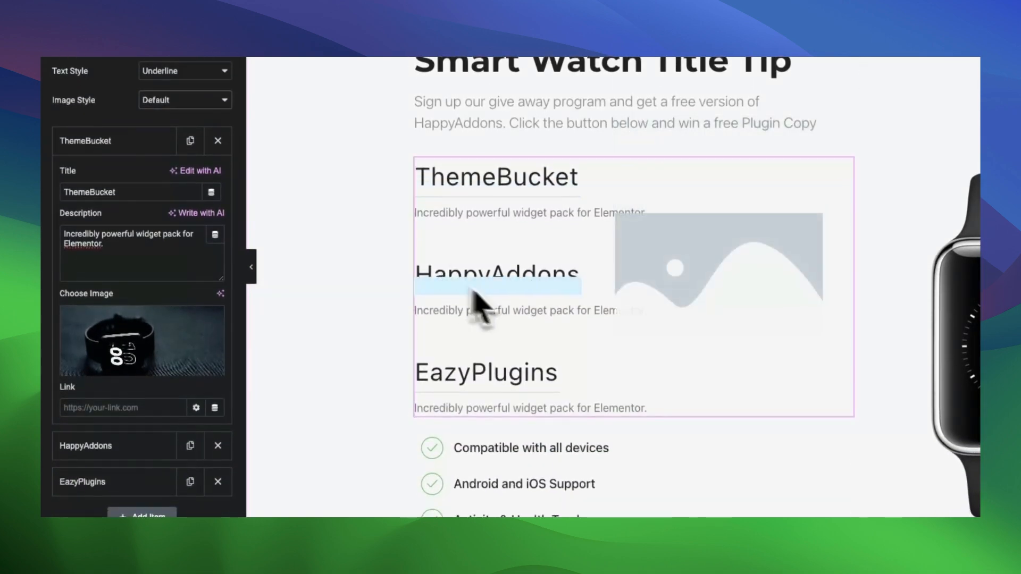
Collapse the ThemeBucket item, add a new default item to the list, and set the animation to Fade In.
{"action": "left_click", "coordinate": [118, 147]}
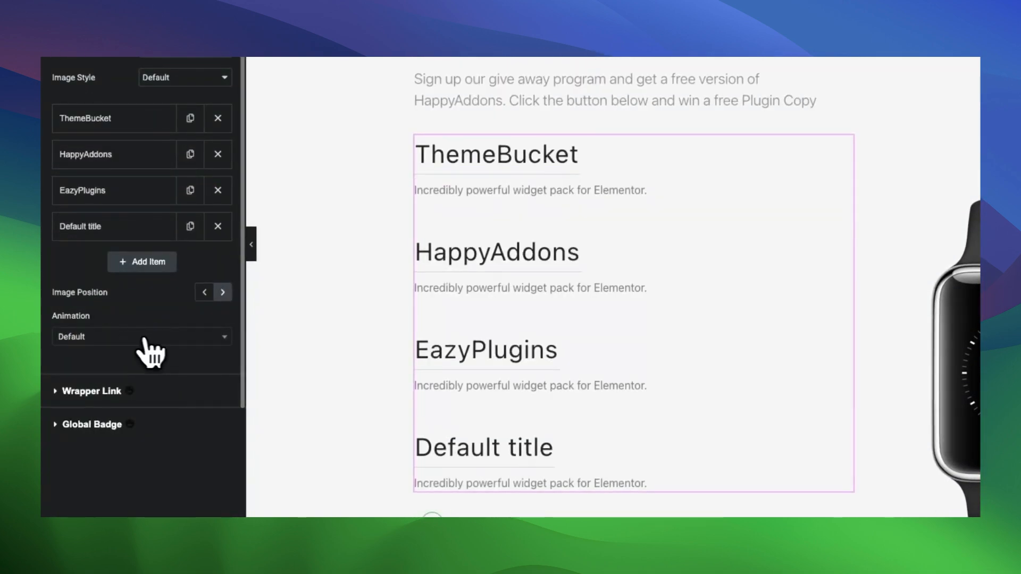
{"action": "left_click", "coordinate": [116, 409]}
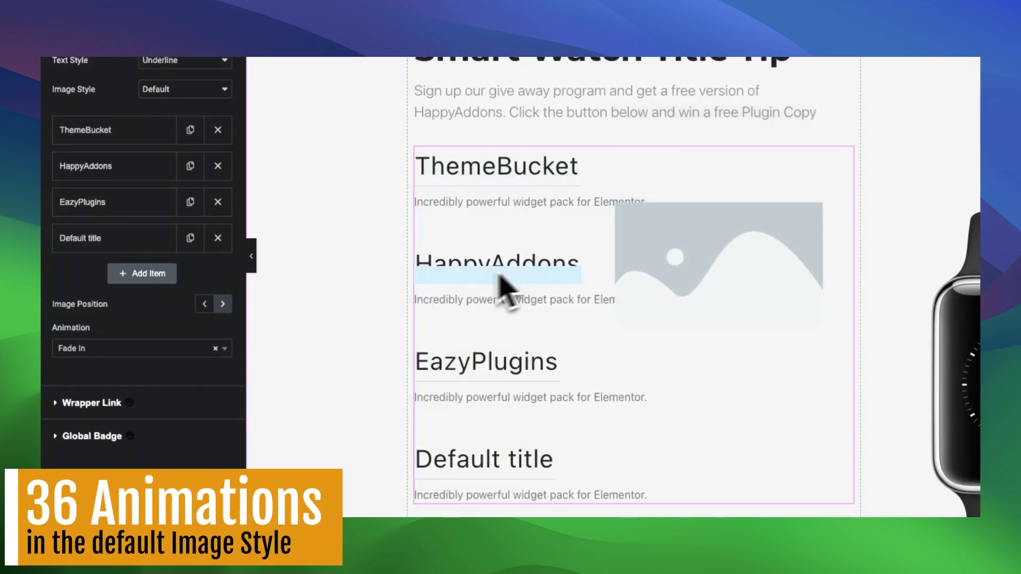
Try the Fade In Left and Fade In Up image animations, previewing each on the titles.
{"action": "left_click", "coordinate": [141, 351]}
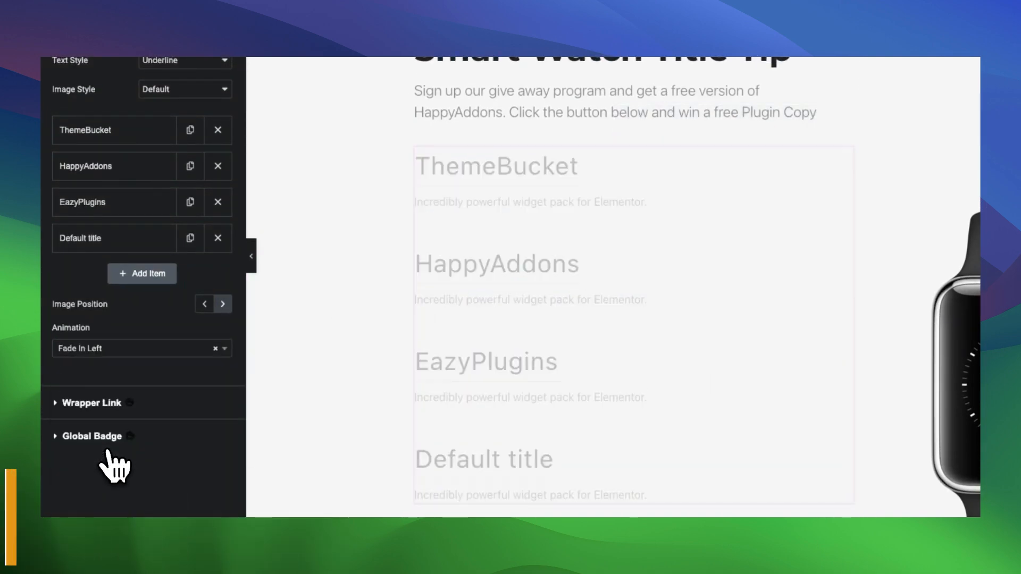
{"action": "mouse_move", "coordinate": [517, 161]}
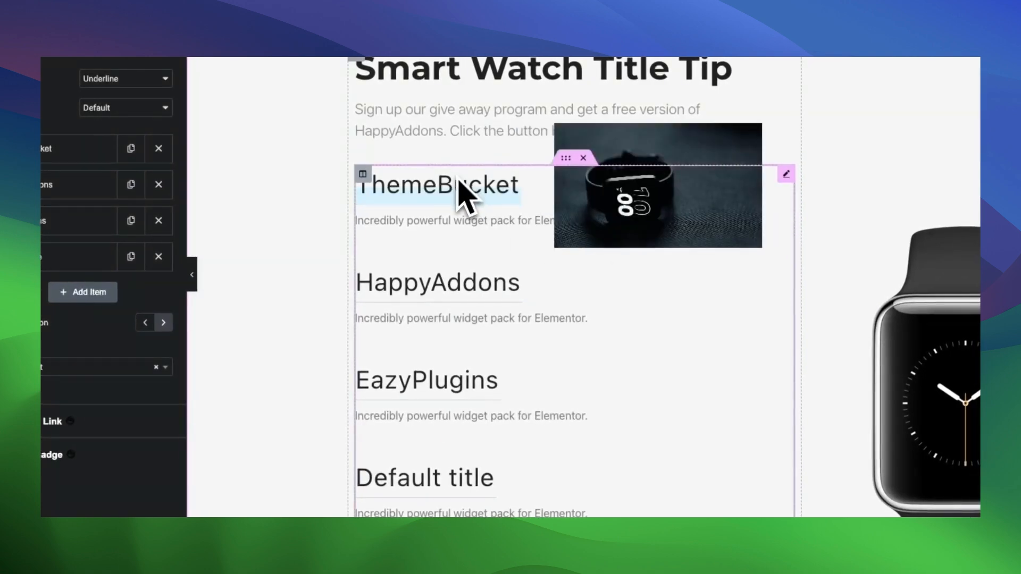
{"action": "mouse_move", "coordinate": [432, 294]}
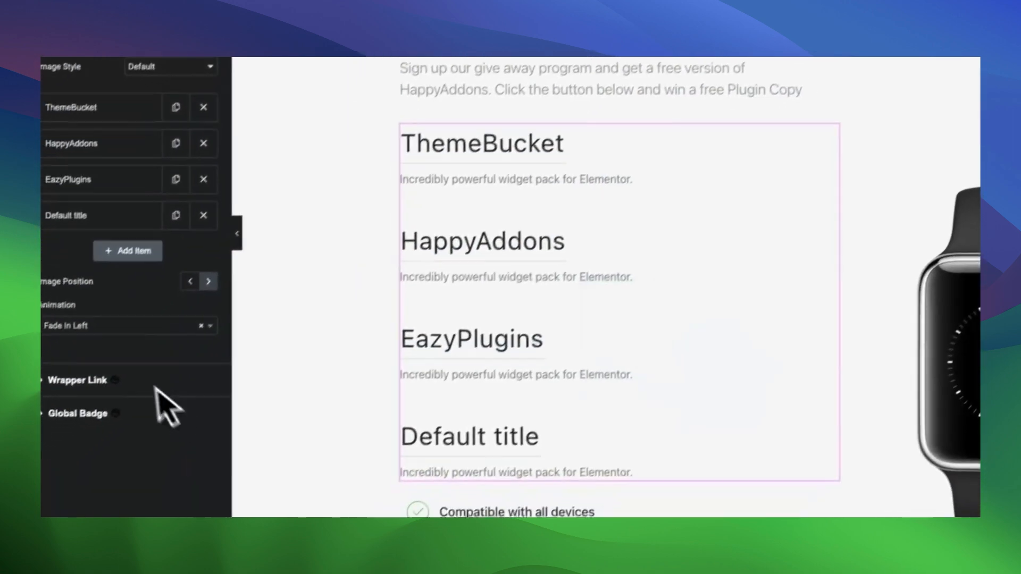
{"action": "left_click", "coordinate": [61, 368]}
{"action": "left_click", "coordinate": [88, 453]}
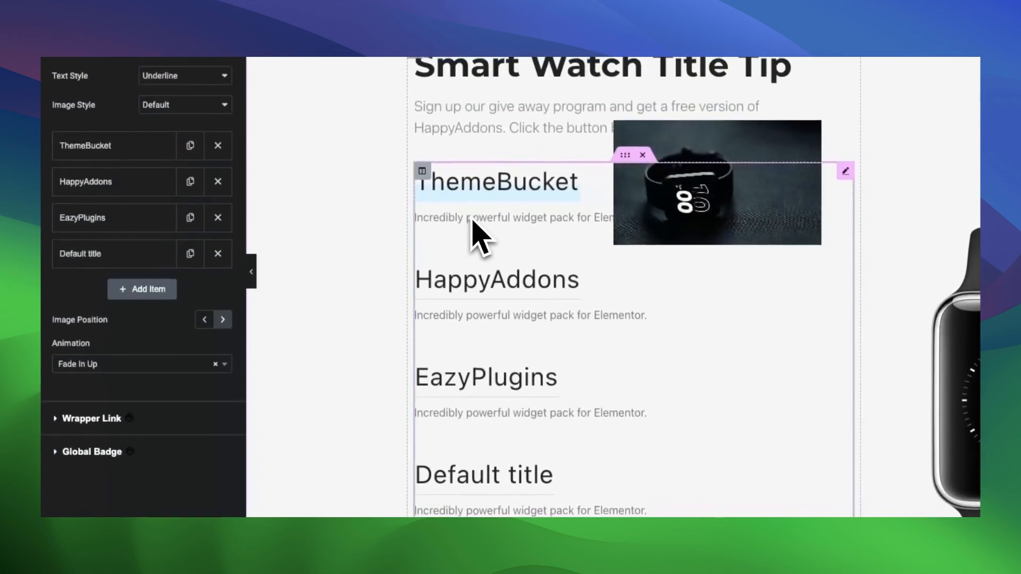
{"action": "mouse_move", "coordinate": [478, 245]}
Set the widget's image animation to Zoom In Left.
{"action": "left_click", "coordinate": [114, 371]}
{"action": "scroll", "coordinate": [100, 464], "scroll_direction": "down", "scroll_amount": 2}
{"action": "left_click", "coordinate": [96, 447]}
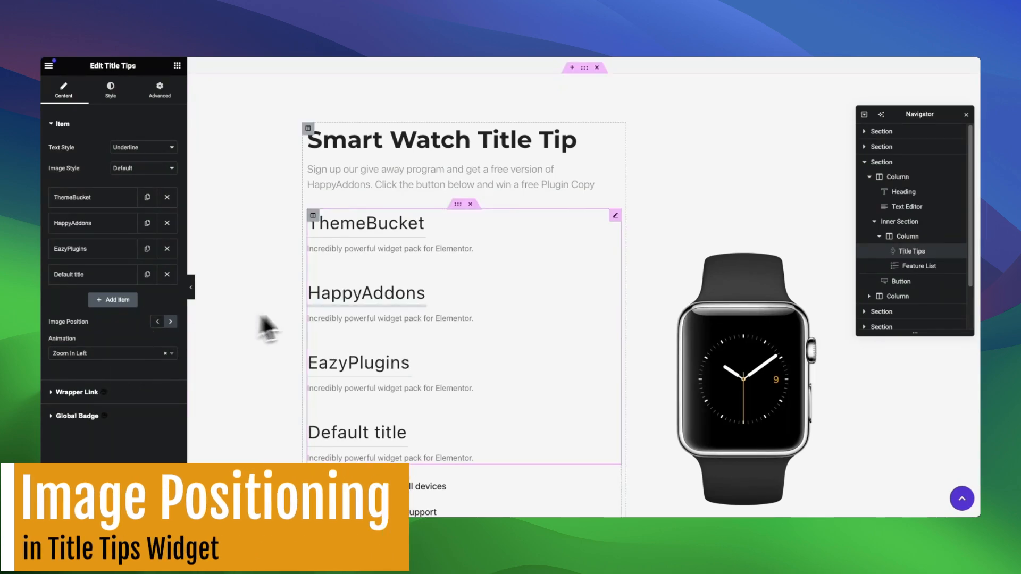
Set the image position to left and preview the title images with the editing panel temporarily hidden.
{"action": "left_click", "coordinate": [157, 322]}
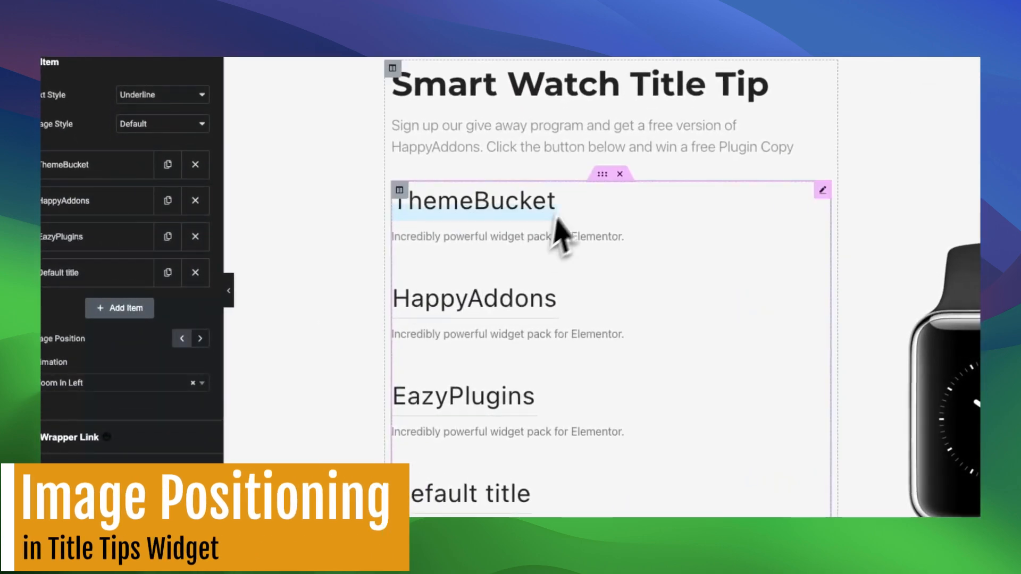
{"action": "mouse_move", "coordinate": [384, 225]}
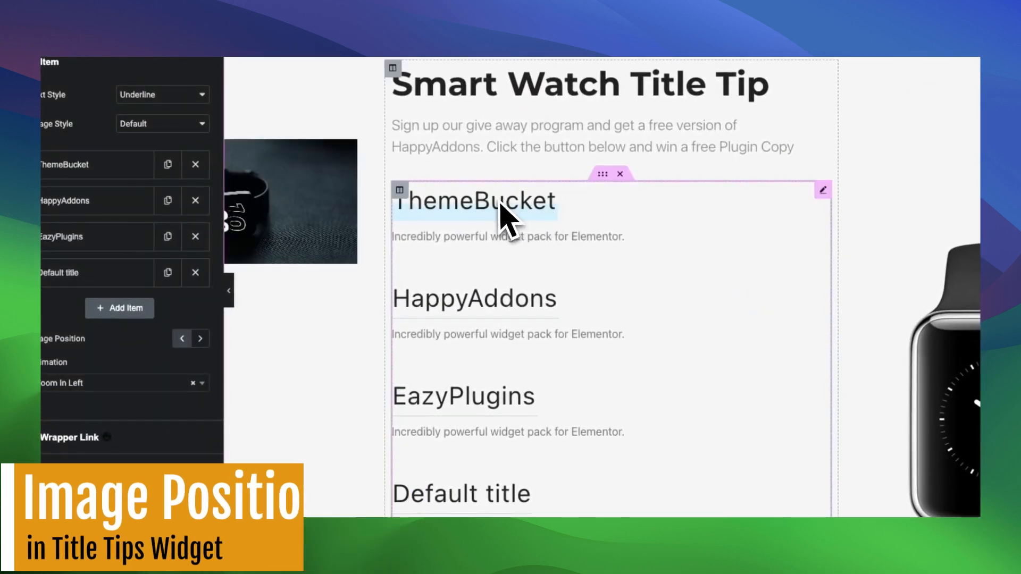
{"action": "left_click", "coordinate": [229, 293]}
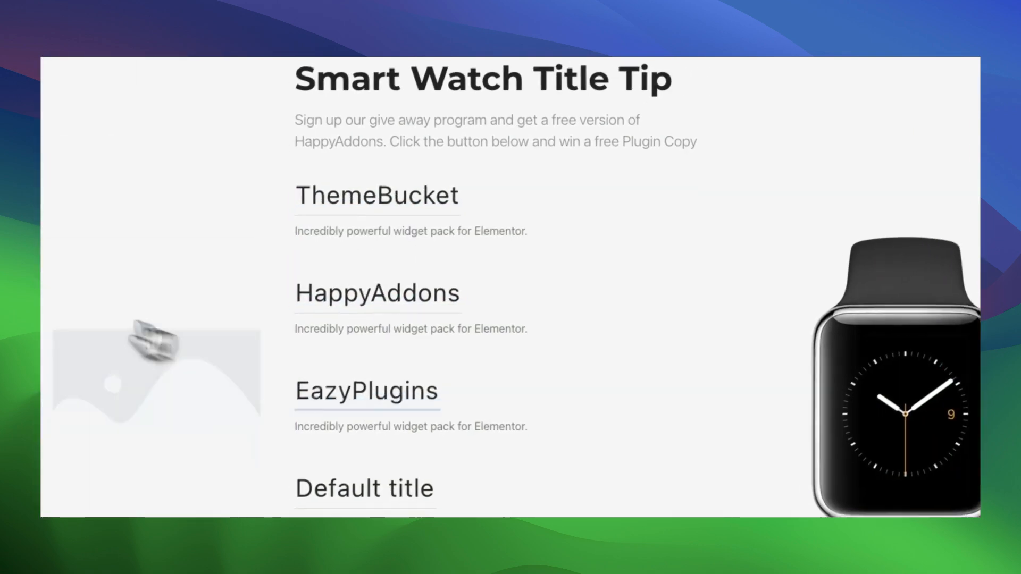
{"action": "left_click", "coordinate": [46, 279]}
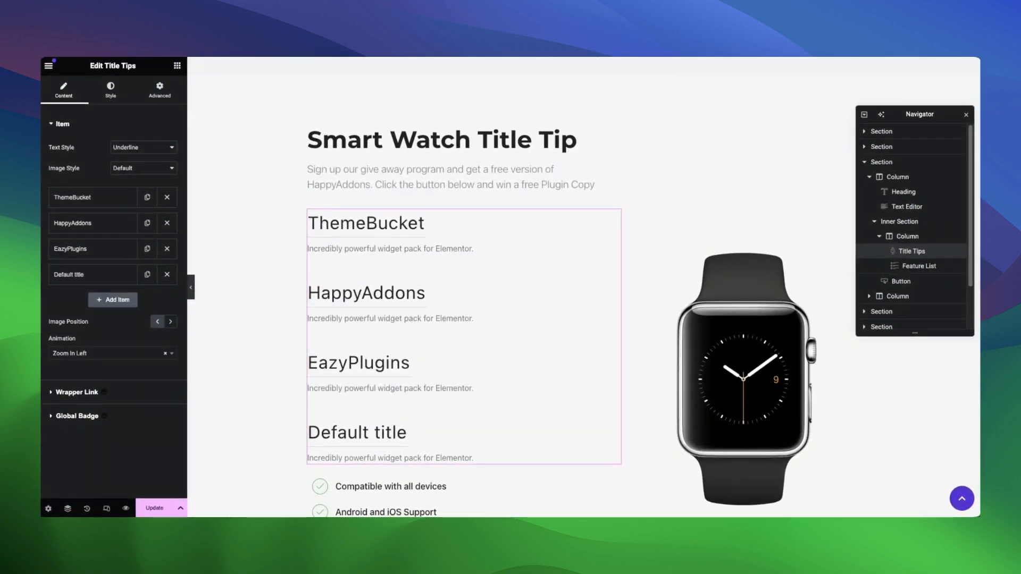
Add another item to the Title Tips list, keeping its default title, description and placeholder image.
{"action": "left_click", "coordinate": [115, 300]}
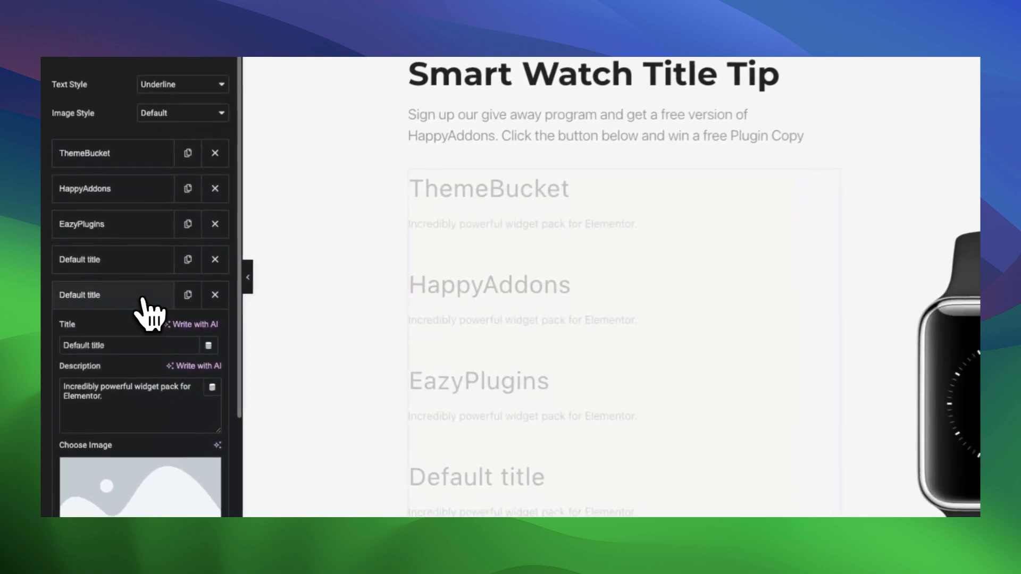
{"action": "scroll", "coordinate": [135, 367], "scroll_direction": "down", "scroll_amount": 4}
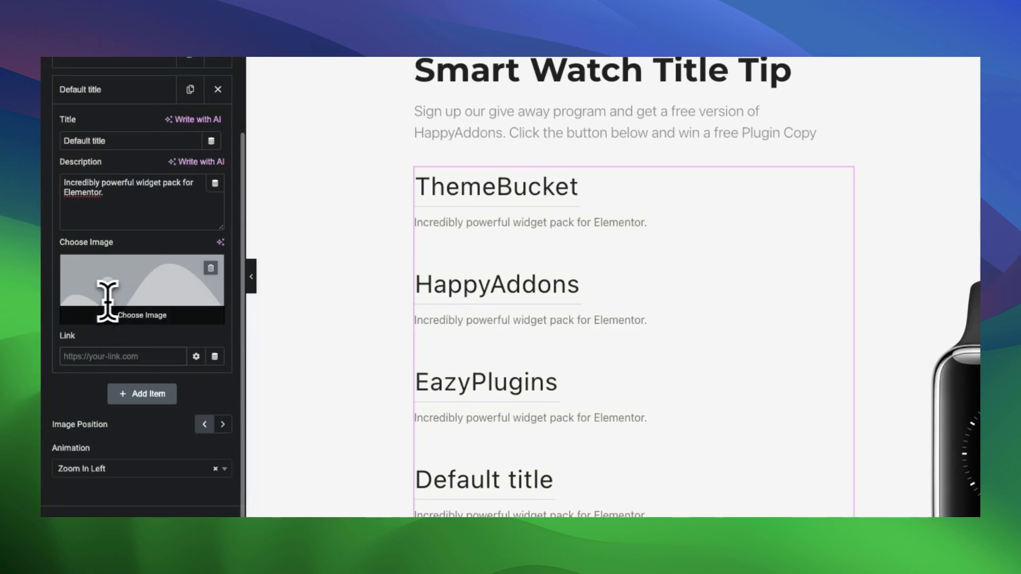
{"action": "scroll", "coordinate": [494, 450], "scroll_direction": "down", "scroll_amount": 3}
{"action": "mouse_move", "coordinate": [486, 358]}
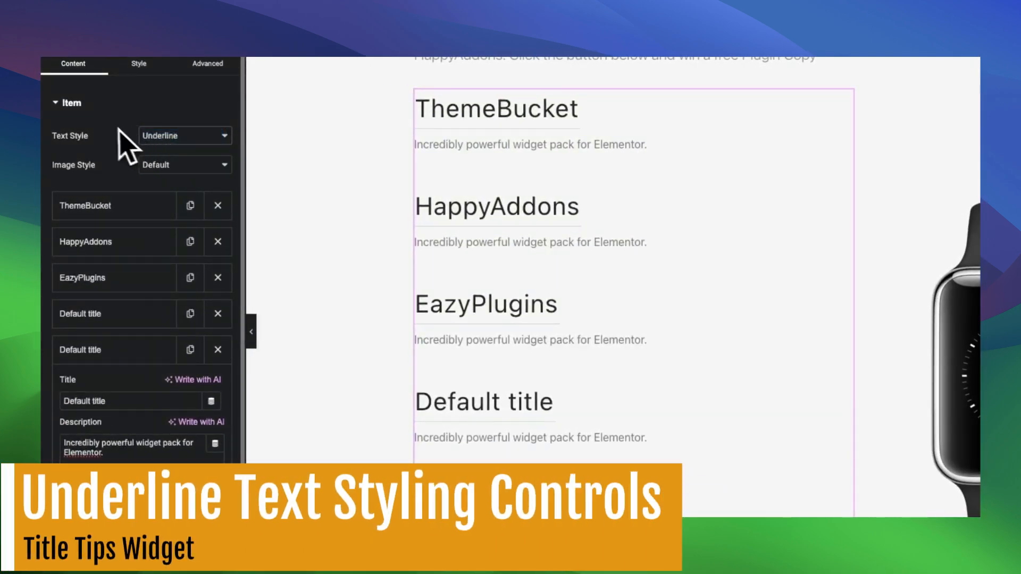
Set the text items' Item Gap to 93 px and Description Gap to 36 px in the widget's styling.
{"action": "left_click", "coordinate": [139, 64]}
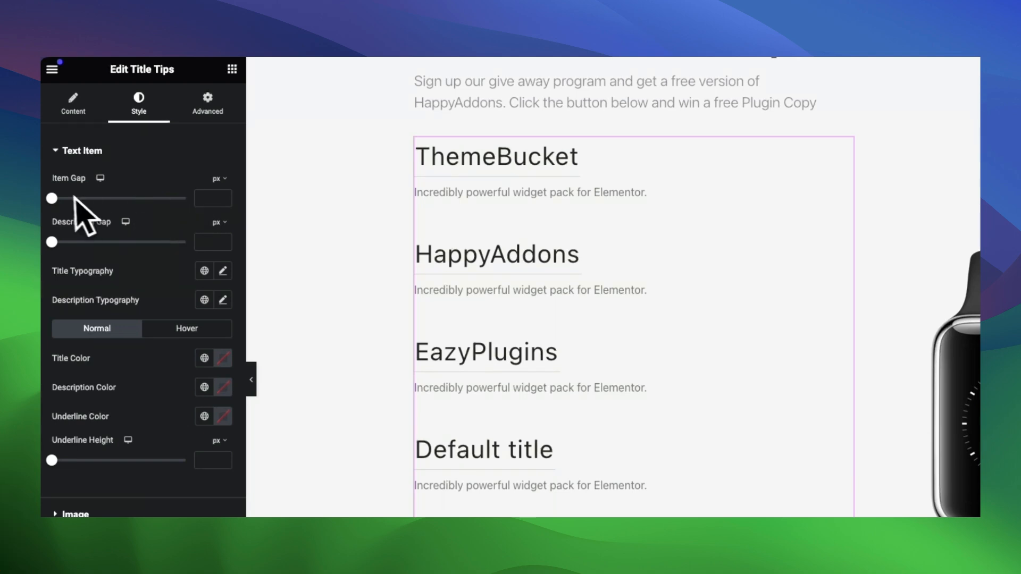
{"action": "left_click_drag", "start_coordinate": [87, 198], "coordinate": [78, 199]}
{"action": "mouse_move", "coordinate": [547, 178]}
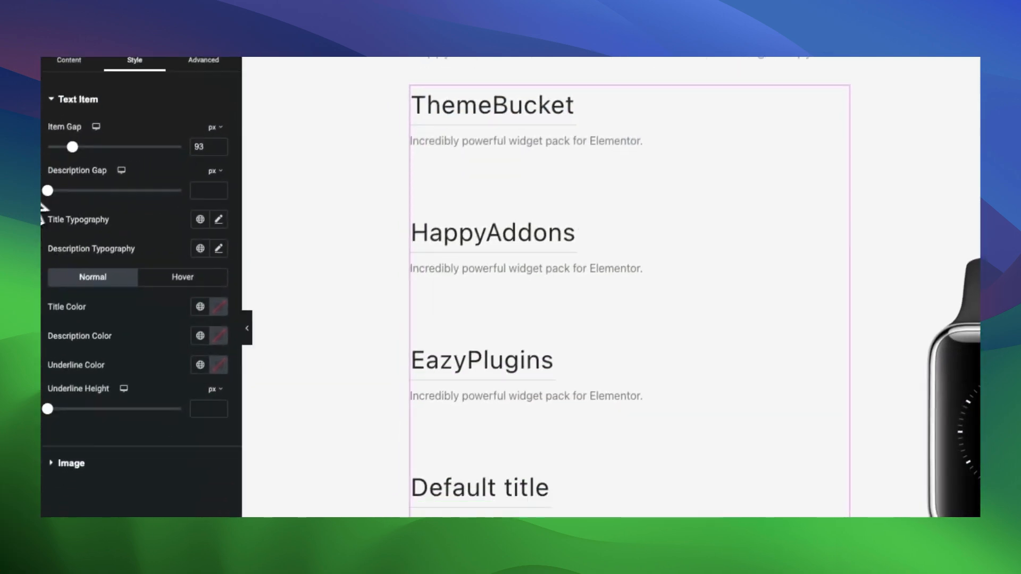
{"action": "left_click_drag", "start_coordinate": [47, 190], "coordinate": [71, 191]}
{"action": "mouse_move", "coordinate": [450, 185]}
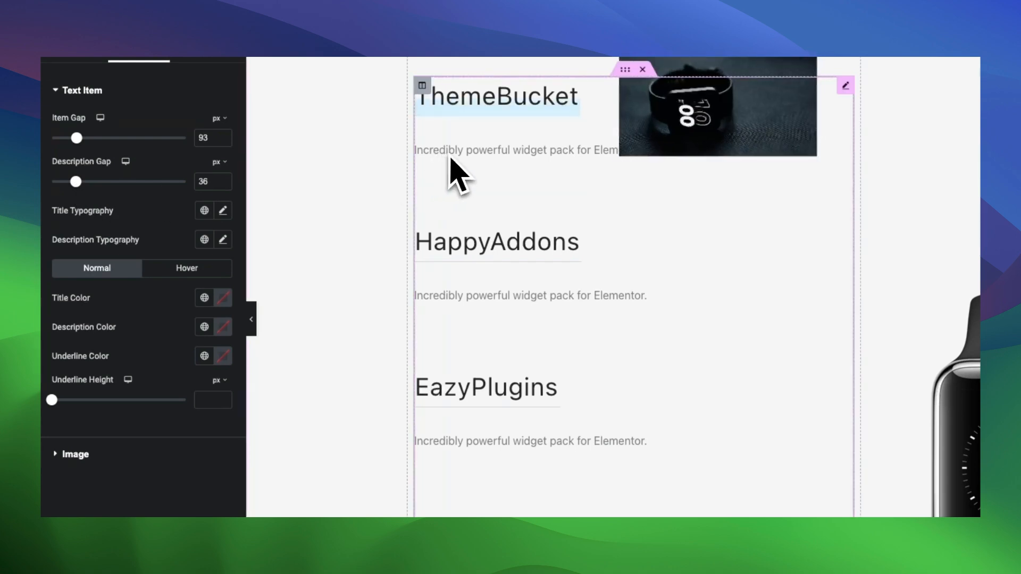
Set the font size of the item titles to 77 px in the title typography.
{"action": "left_click", "coordinate": [223, 211]}
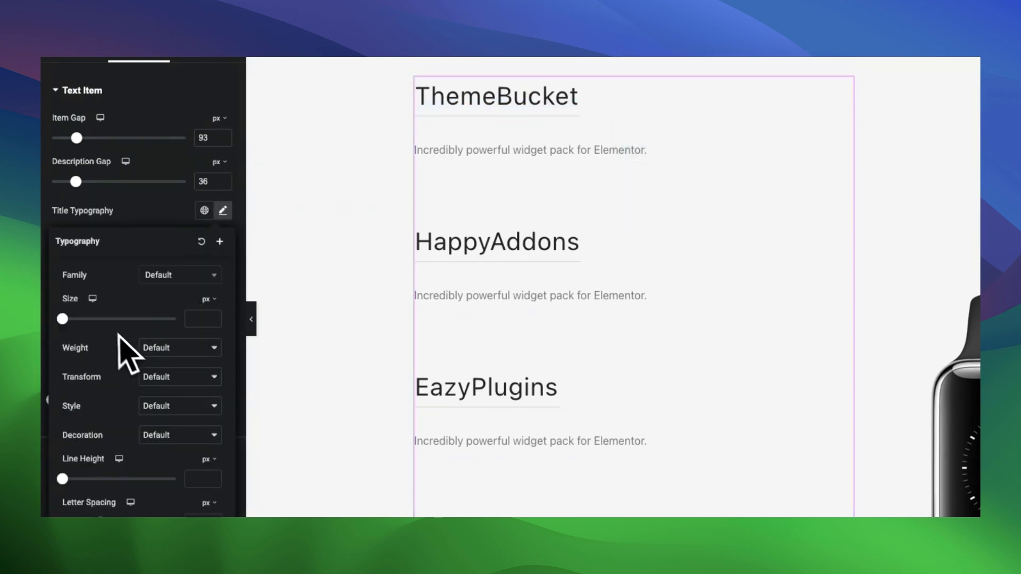
{"action": "left_click_drag", "start_coordinate": [62, 319], "coordinate": [106, 319]}
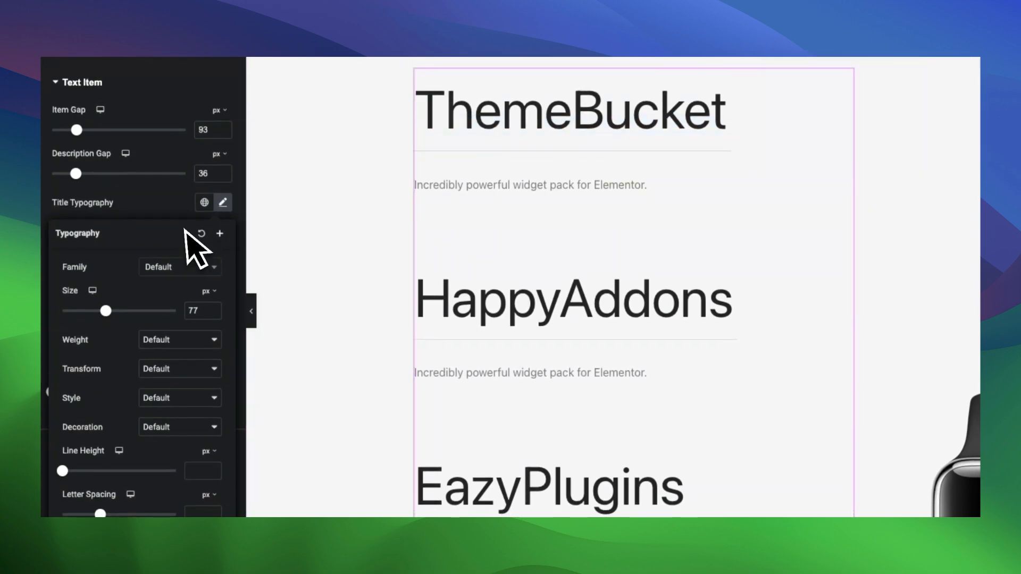
{"action": "left_click", "coordinate": [139, 196]}
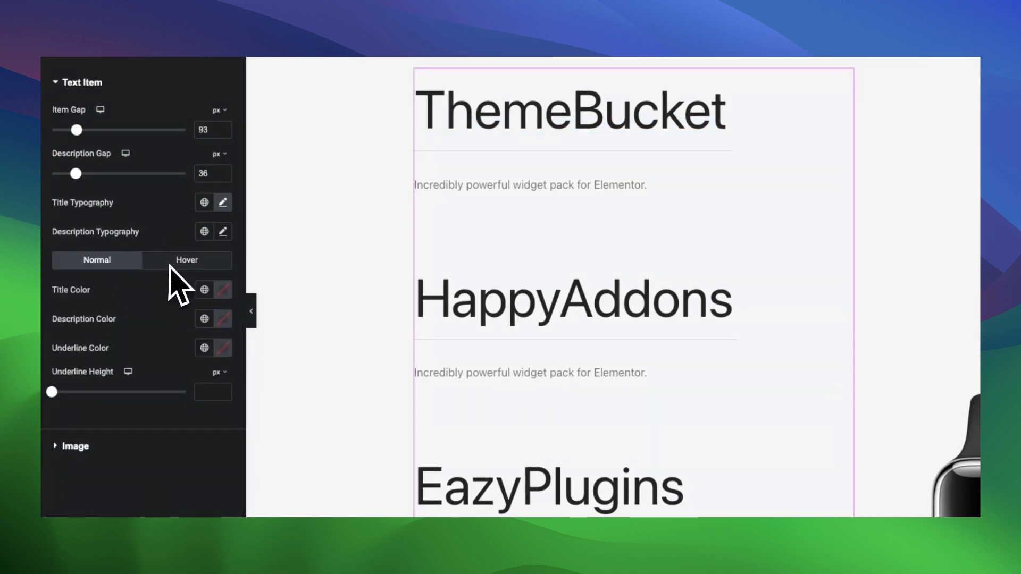
Set the normal-state title color of the text items to dark green #0D3B12.
{"action": "left_click", "coordinate": [224, 292]}
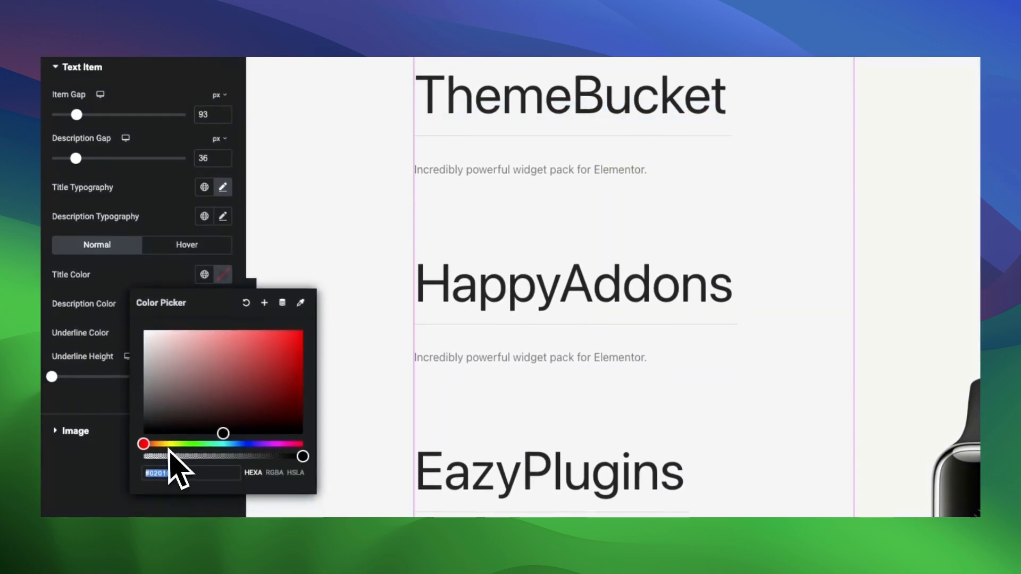
{"action": "left_click", "coordinate": [226, 346]}
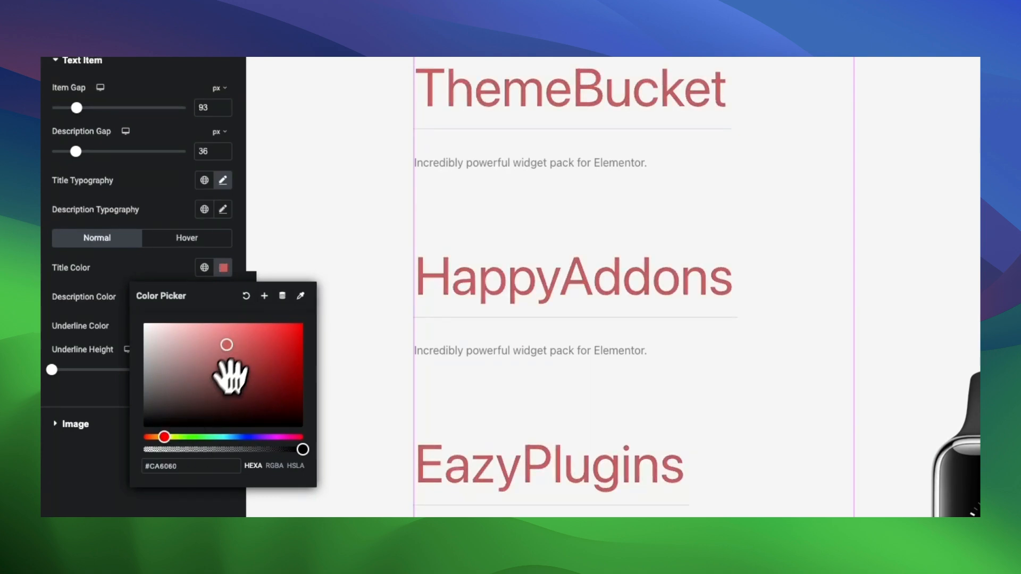
{"action": "left_click_drag", "start_coordinate": [155, 436], "coordinate": [149, 435]}
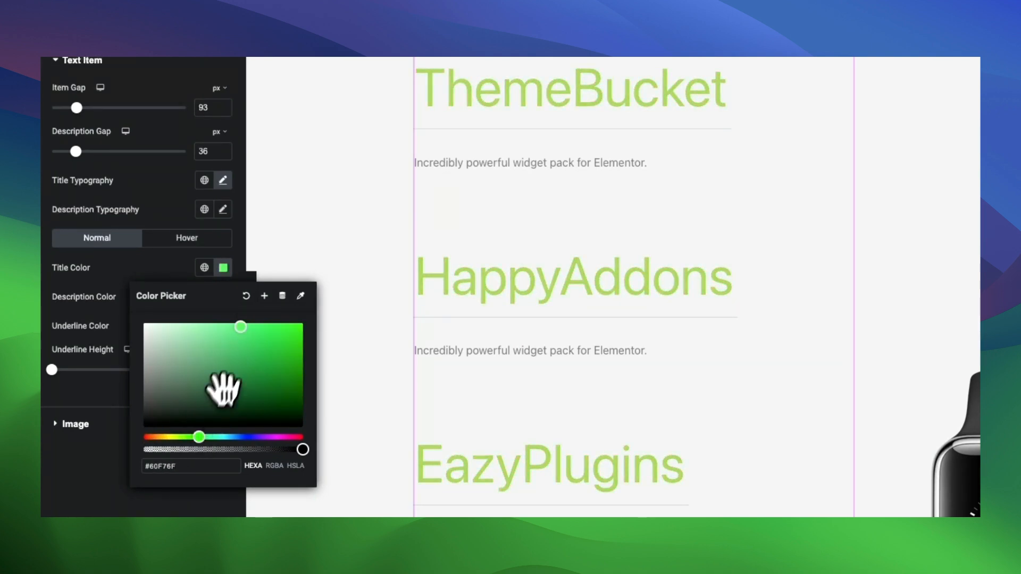
{"action": "left_click_drag", "start_coordinate": [266, 400], "coordinate": [268, 403]}
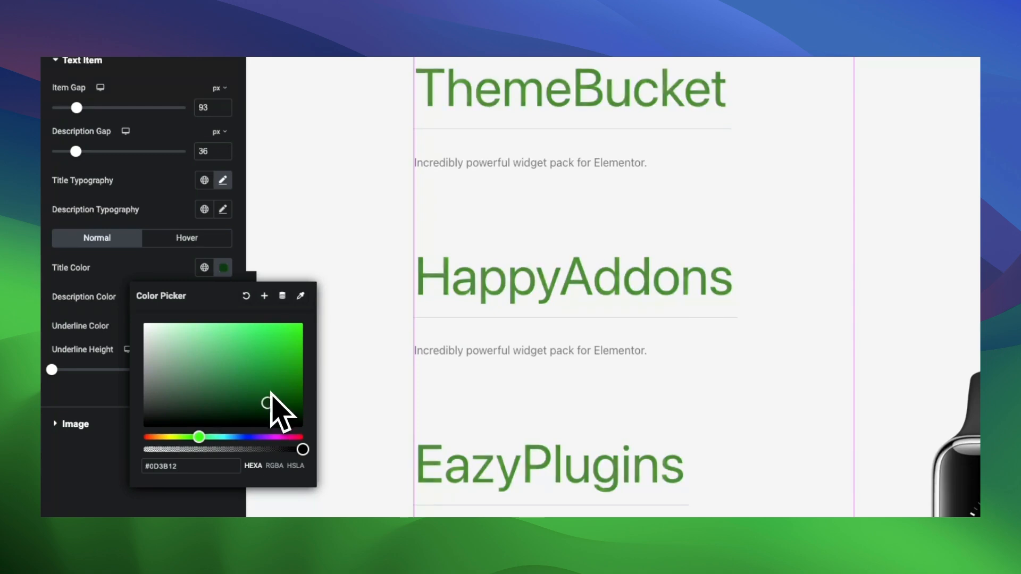
{"action": "left_click", "coordinate": [127, 265]}
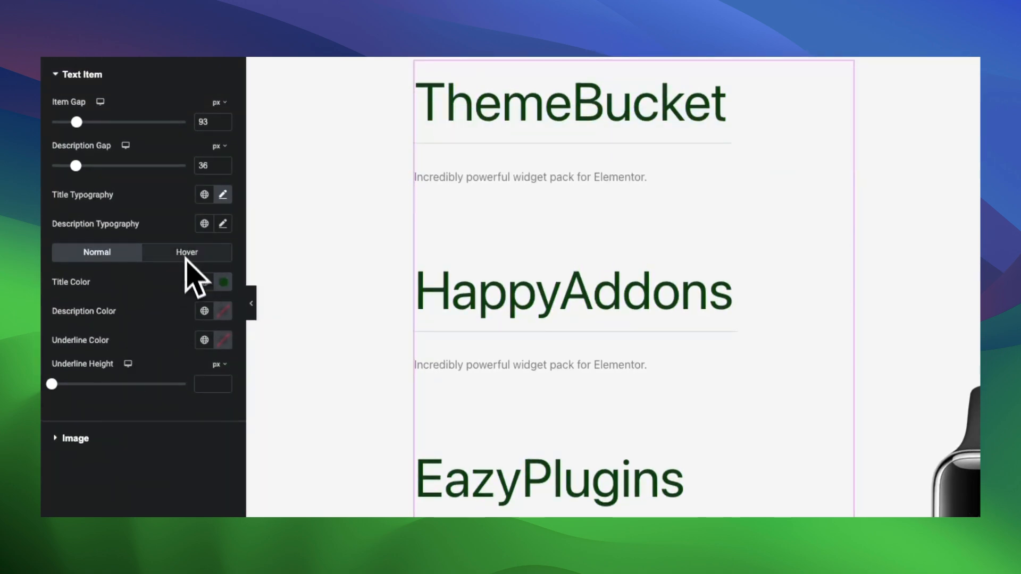
Set the normal-state description color of the text items to light red #F78181.
{"action": "left_click", "coordinate": [223, 311]}
{"action": "left_click", "coordinate": [221, 401]}
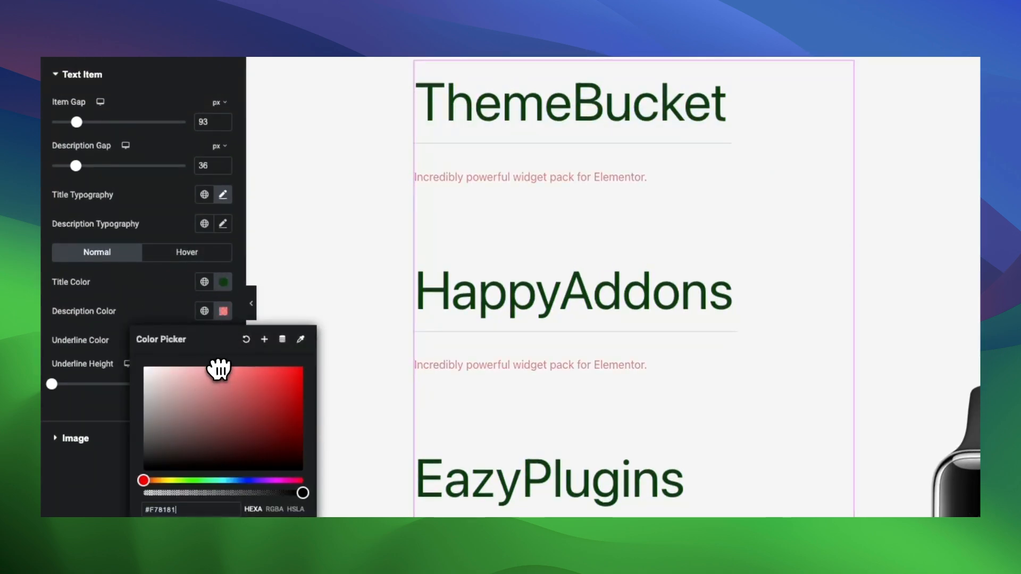
{"action": "left_click", "coordinate": [176, 303]}
Set the normal-state underline color to a light orange and try out the underline height.
{"action": "left_click", "coordinate": [224, 341]}
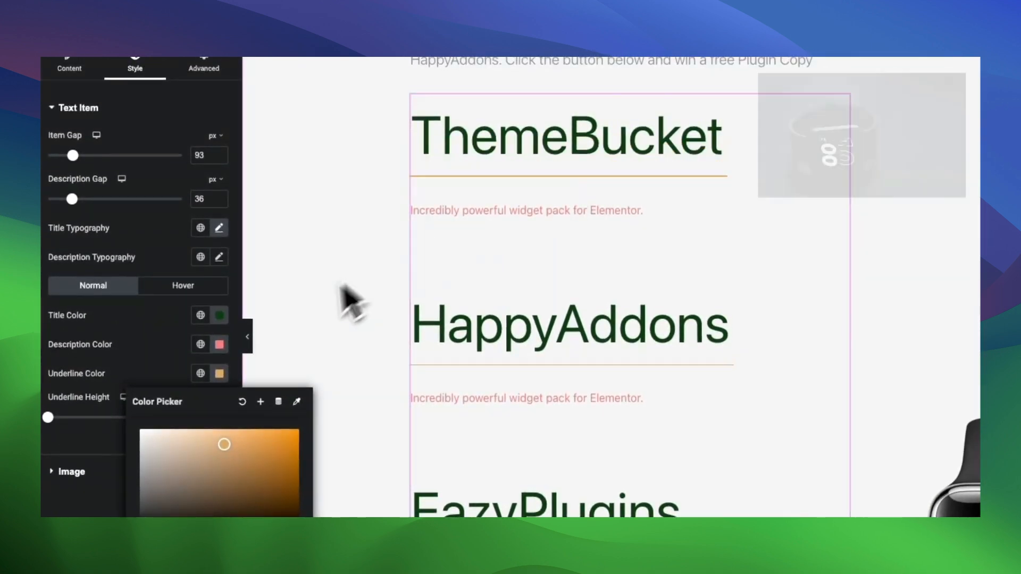
{"action": "left_click", "coordinate": [140, 355]}
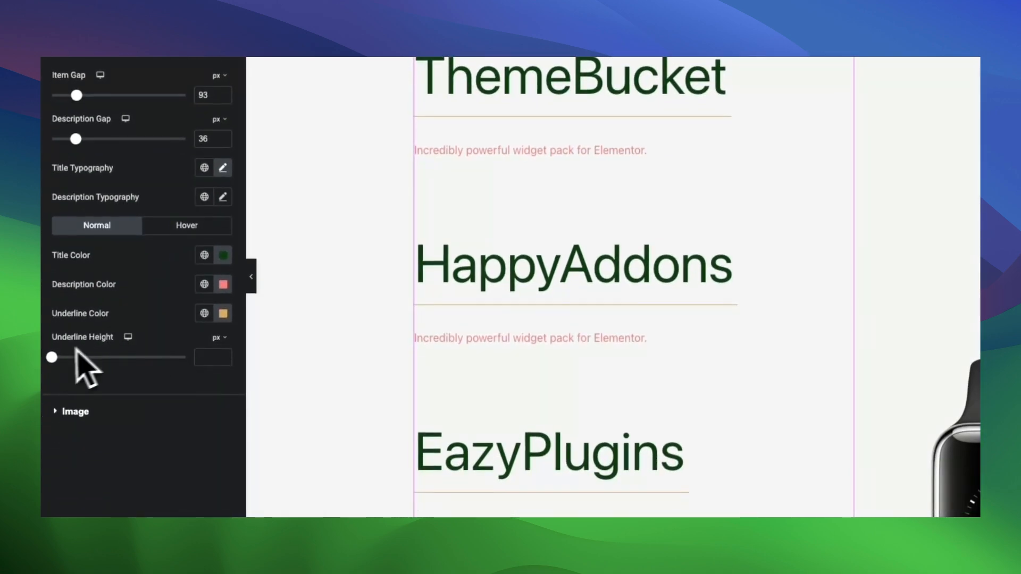
{"action": "left_click_drag", "start_coordinate": [48, 418], "coordinate": [66, 419]}
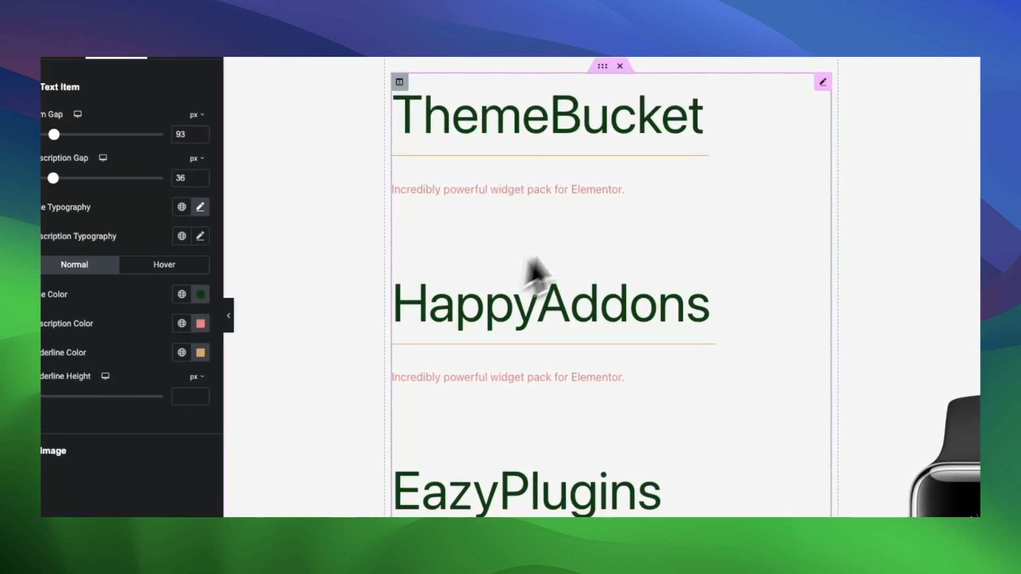
For the hover state, set the title color to blue #0B49B6 and pick an underline color.
{"action": "left_click", "coordinate": [165, 264]}
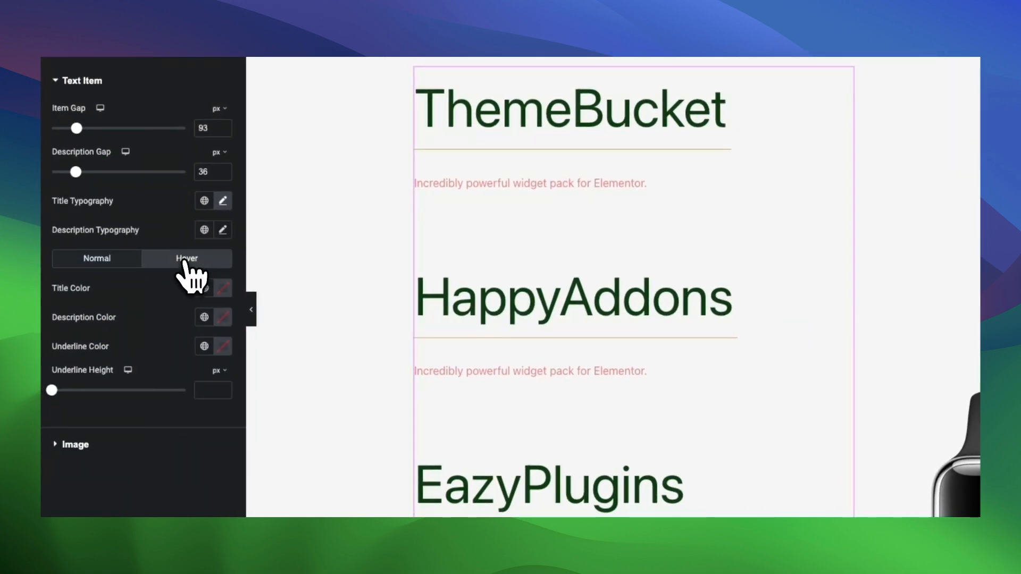
{"action": "left_click", "coordinate": [222, 288]}
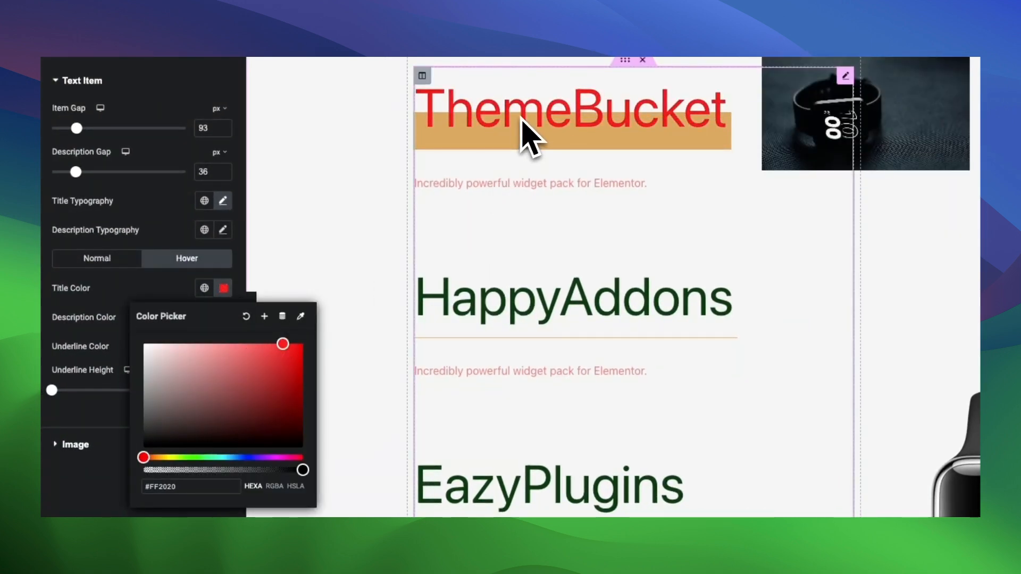
{"action": "left_click", "coordinate": [214, 344]}
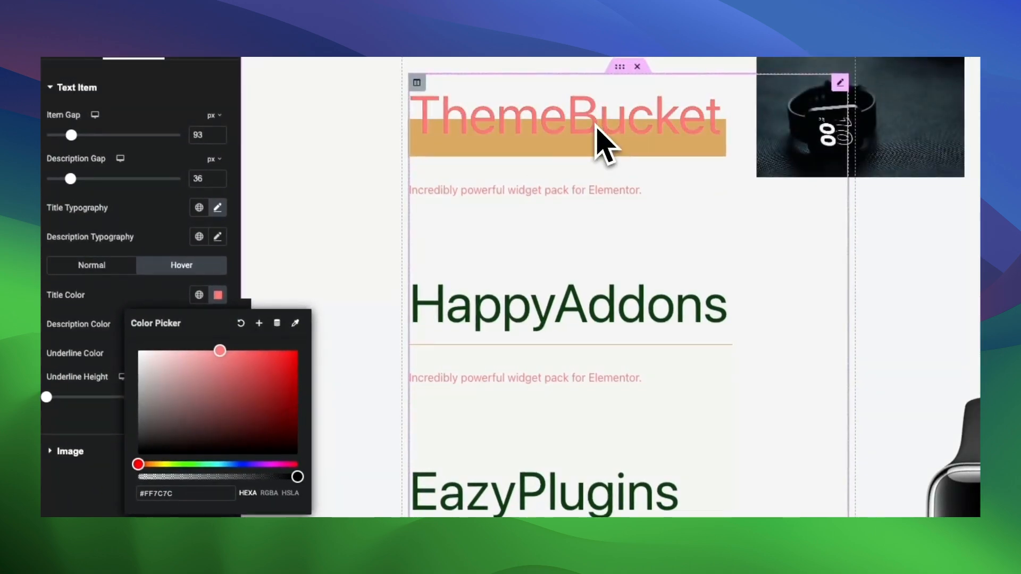
{"action": "left_click", "coordinate": [238, 441]}
{"action": "left_click", "coordinate": [293, 355]}
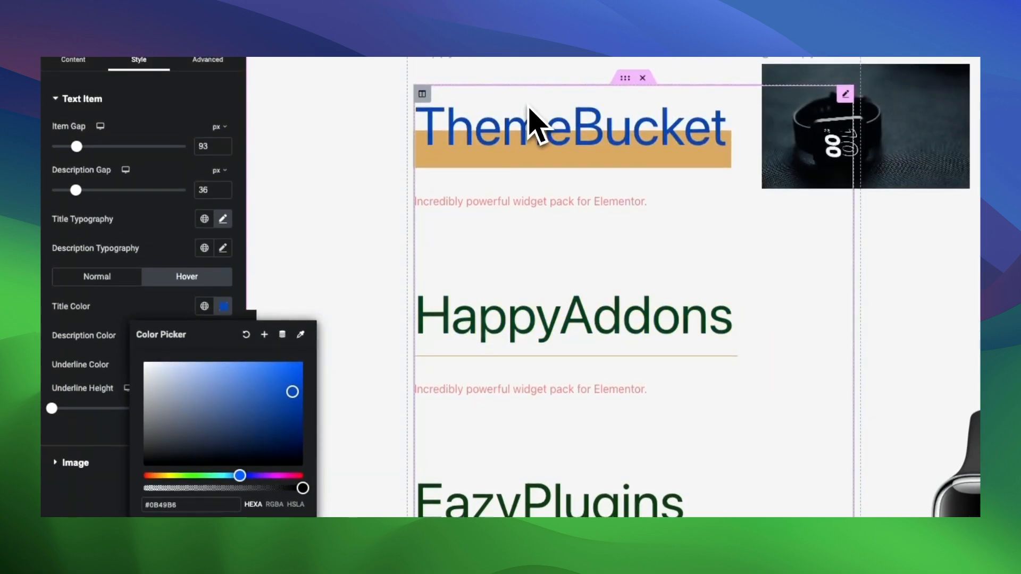
{"action": "left_click", "coordinate": [134, 314]}
{"action": "left_click", "coordinate": [223, 364]}
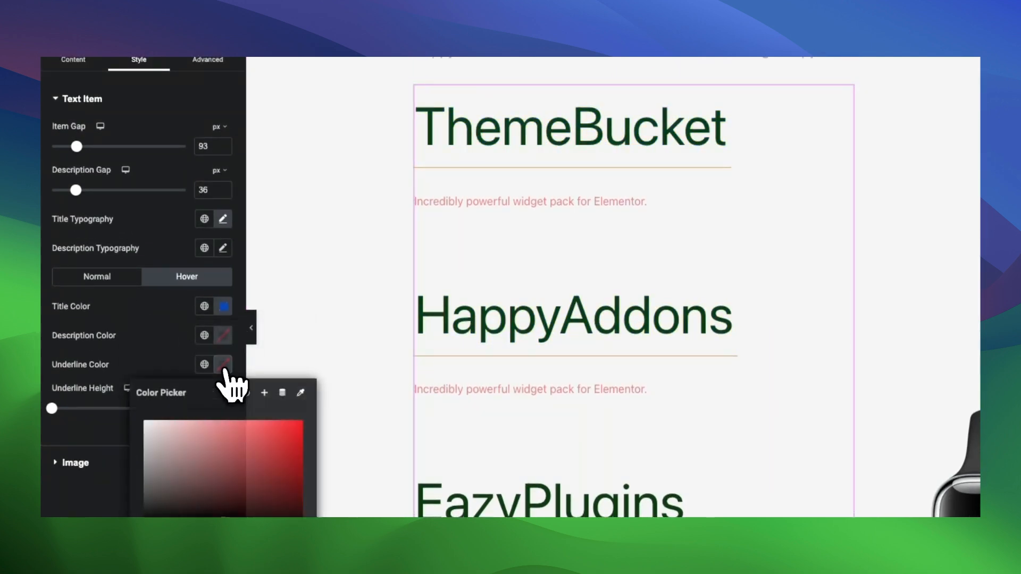
{"action": "left_click_drag", "start_coordinate": [167, 451], "coordinate": [180, 453]}
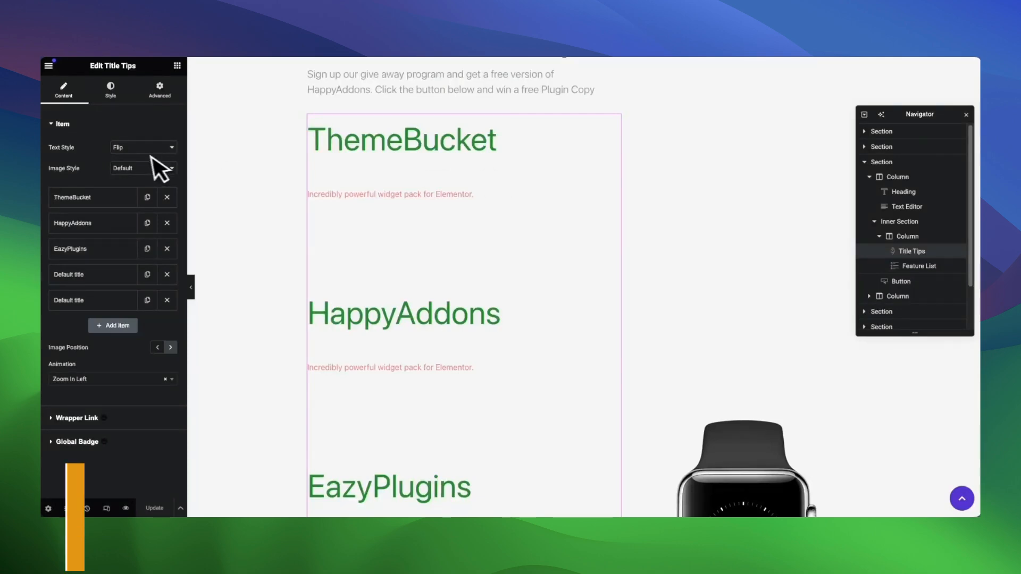
Choose the Flip text style and set its Item Gap to 59 px and Description Gap to 21 px.
{"action": "left_click", "coordinate": [150, 149]}
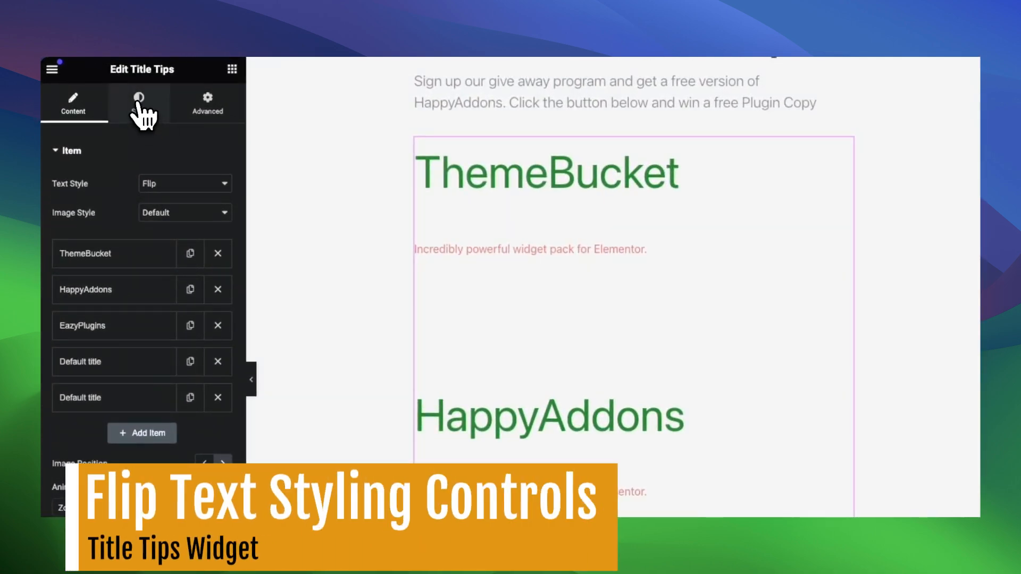
{"action": "left_click_drag", "start_coordinate": [109, 205], "coordinate": [68, 199]}
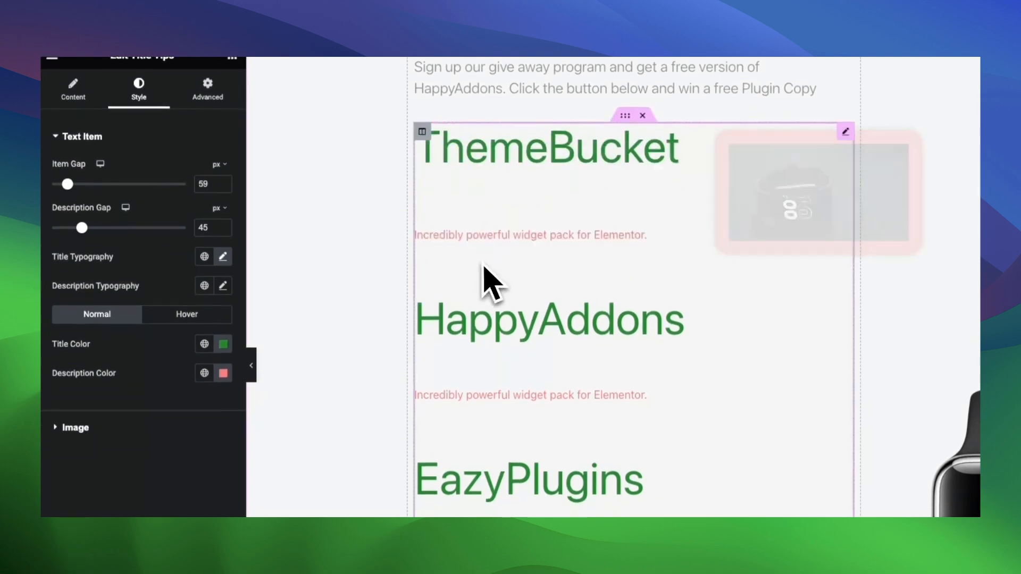
{"action": "mouse_move", "coordinate": [82, 242]}
{"action": "left_mouse_down"}
{"action": "mouse_move", "coordinate": [122, 242]}
{"action": "mouse_move", "coordinate": [68, 242]}
{"action": "left_mouse_up"}
{"action": "left_click_drag", "start_coordinate": [68, 162], "coordinate": [66, 162]}
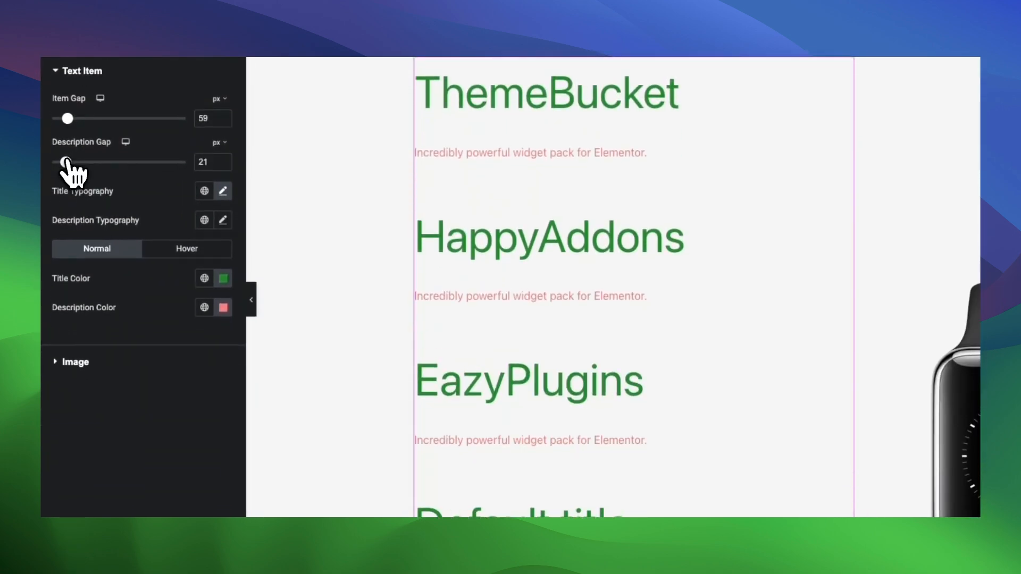
Restyle the flip text with a larger title font, muted green titles and dark brown descriptions.
{"action": "left_click_drag", "start_coordinate": [106, 306], "coordinate": [113, 306]}
{"action": "left_click", "coordinate": [222, 279]}
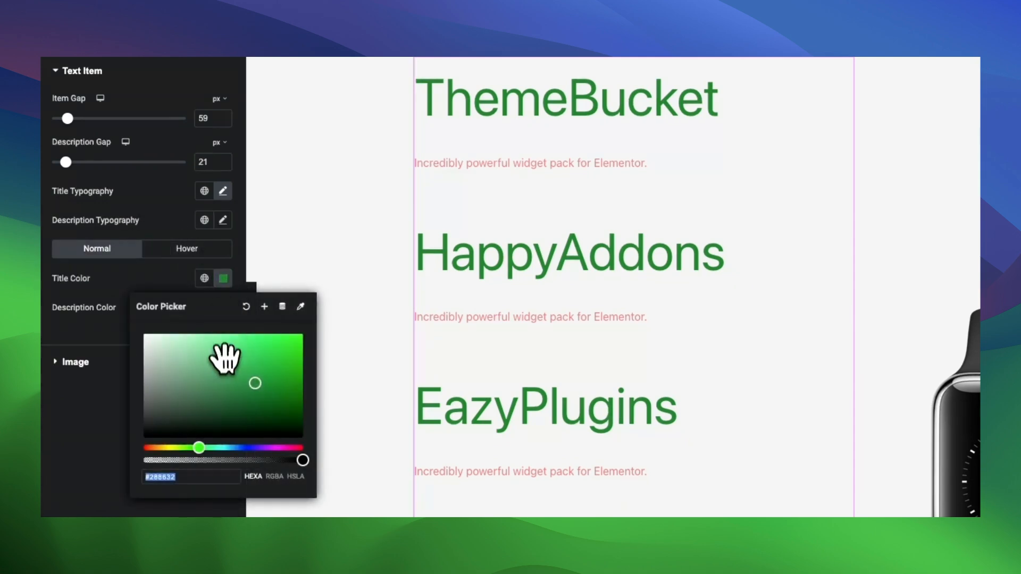
{"action": "left_click", "coordinate": [223, 308]}
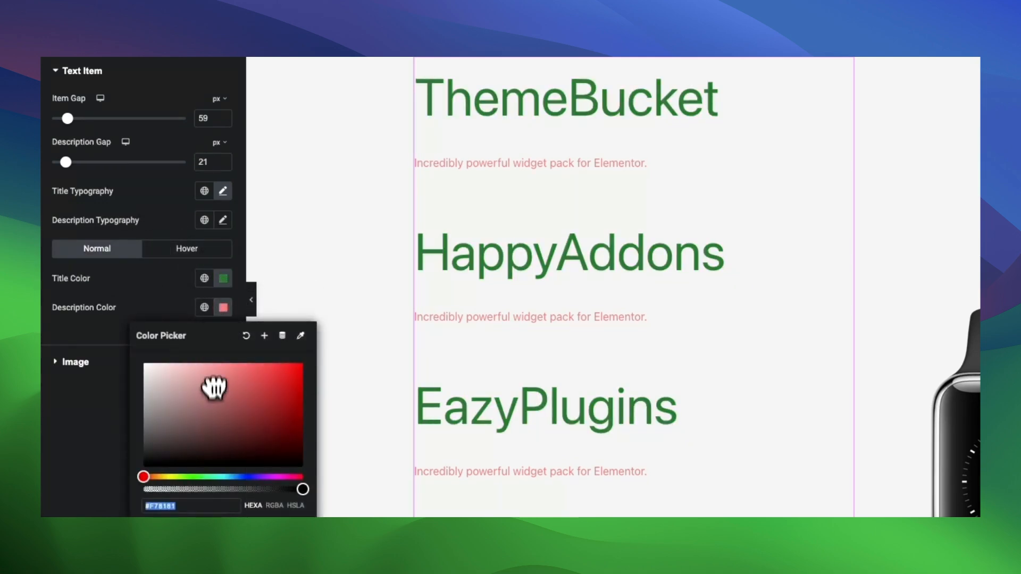
{"action": "left_click", "coordinate": [157, 310]}
Set the hover-state title color of the flip text to red #FA3D3D.
{"action": "left_click", "coordinate": [223, 278]}
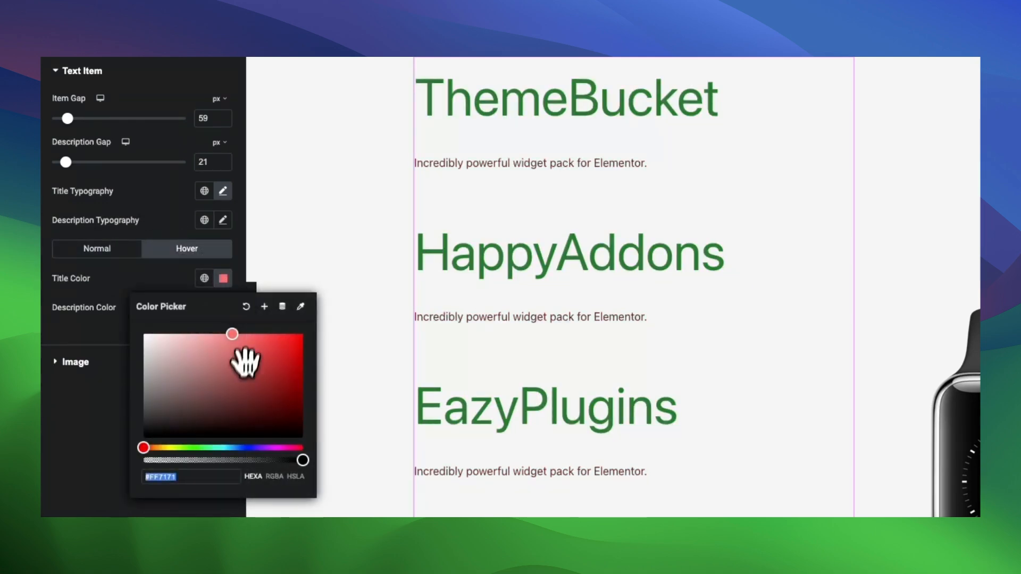
{"action": "left_click_drag", "start_coordinate": [263, 335], "coordinate": [263, 337]}
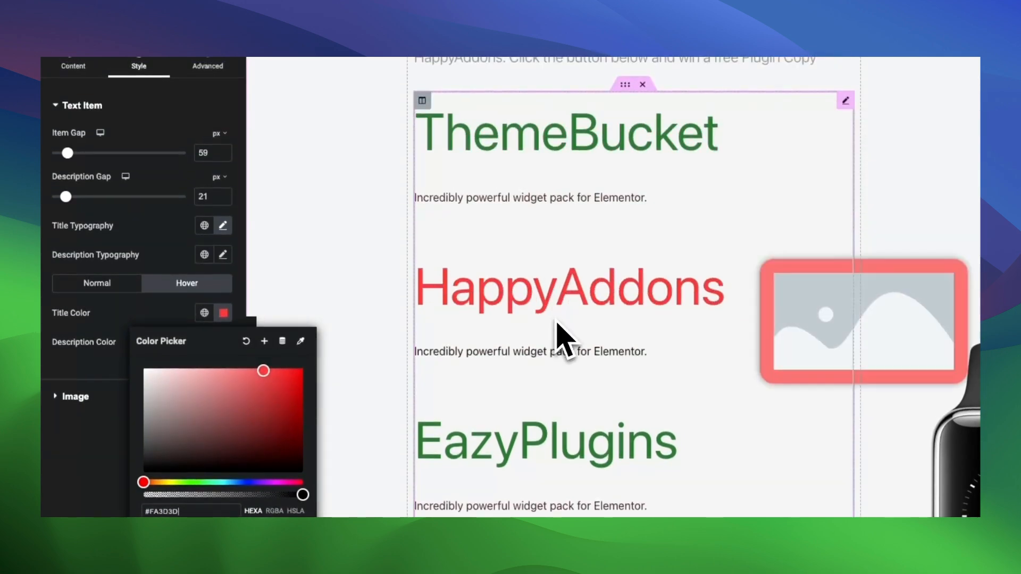
{"action": "left_click", "coordinate": [110, 331]}
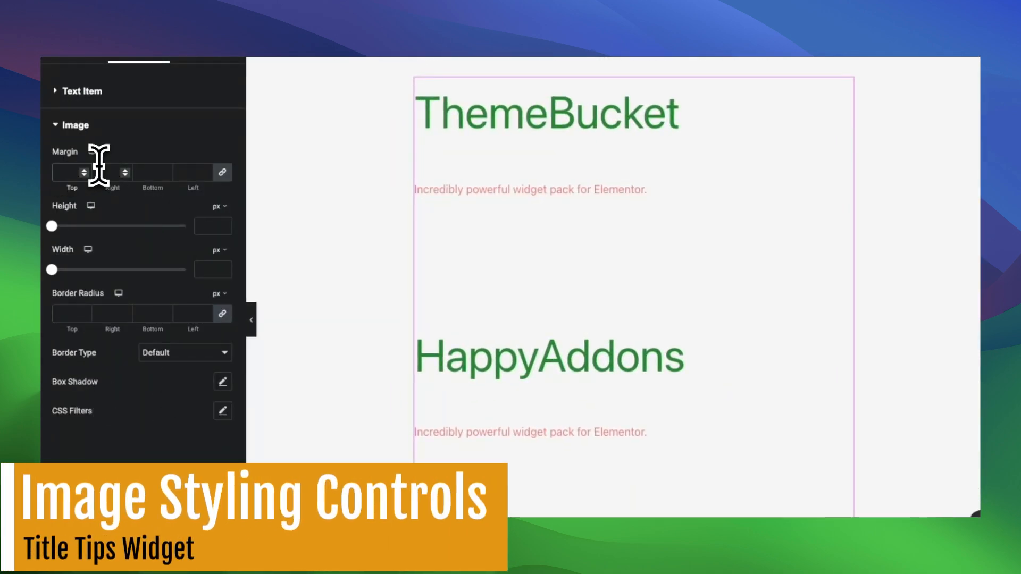
Set the image Margin to 50 and Border Radius to 20 px on all sides, and try resizing the image.
{"action": "type", "text": "10"}
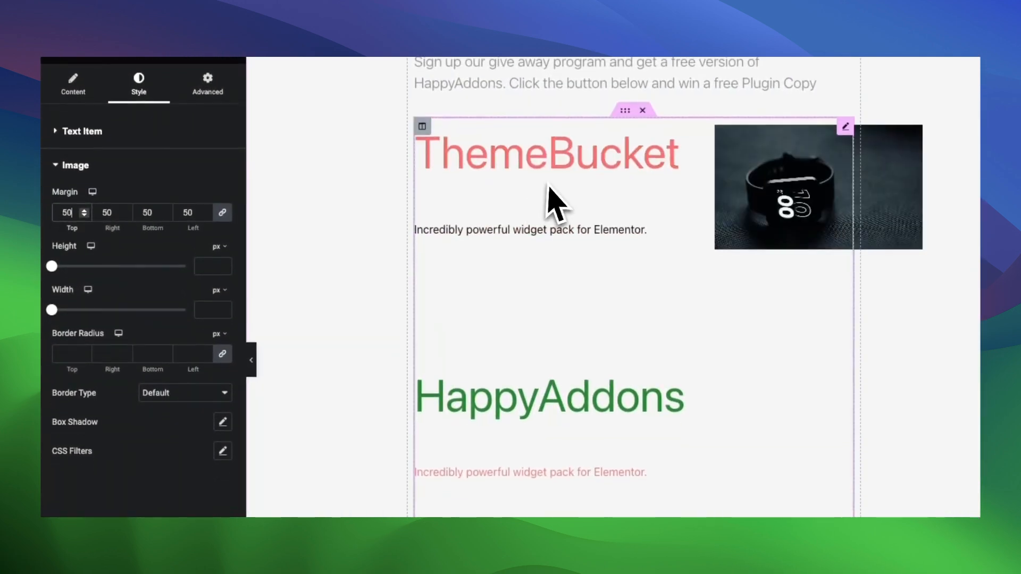
{"action": "left_click_drag", "start_coordinate": [78, 253], "coordinate": [84, 253]}
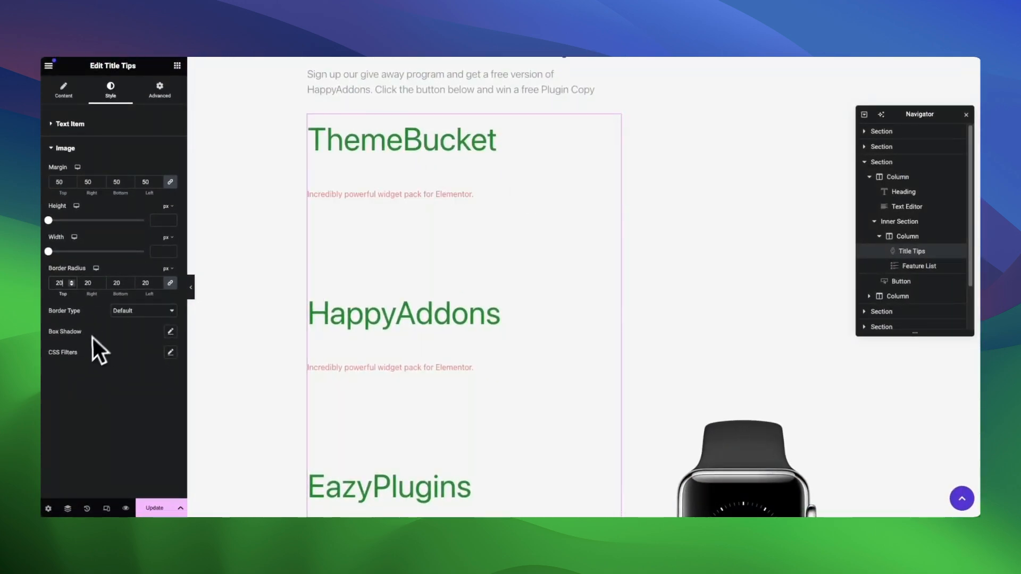
Give the title images a solid 20 px border in coral red and enable a box shadow.
{"action": "left_click", "coordinate": [180, 302]}
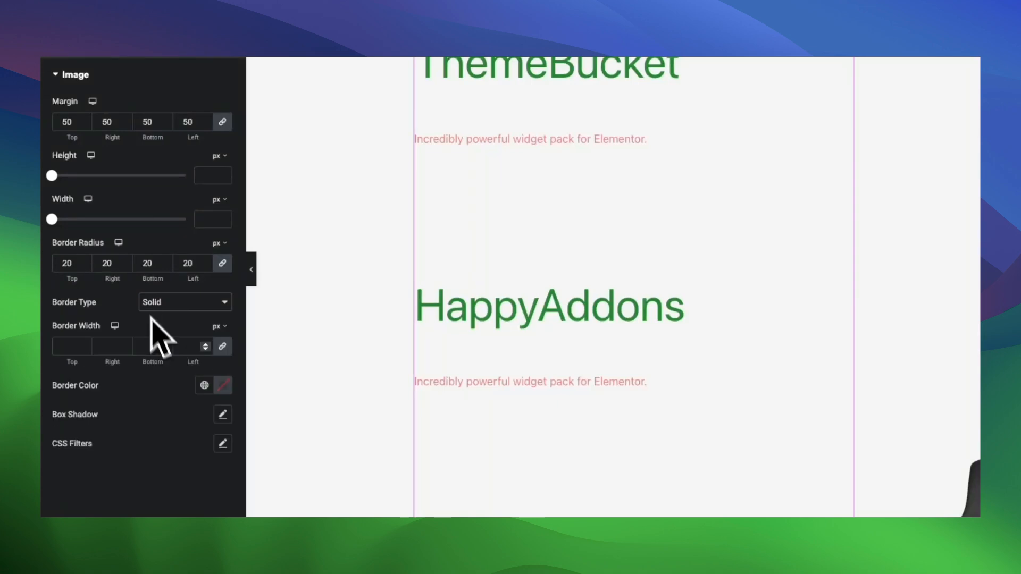
{"action": "left_click", "coordinate": [223, 386]}
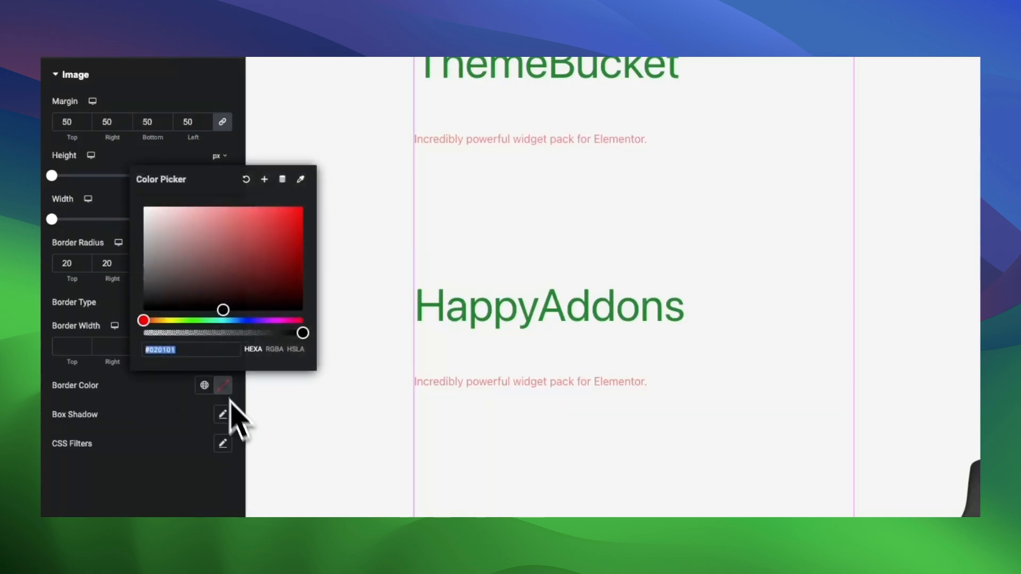
{"action": "left_click", "coordinate": [73, 347]}
{"action": "type", "text": "0"}
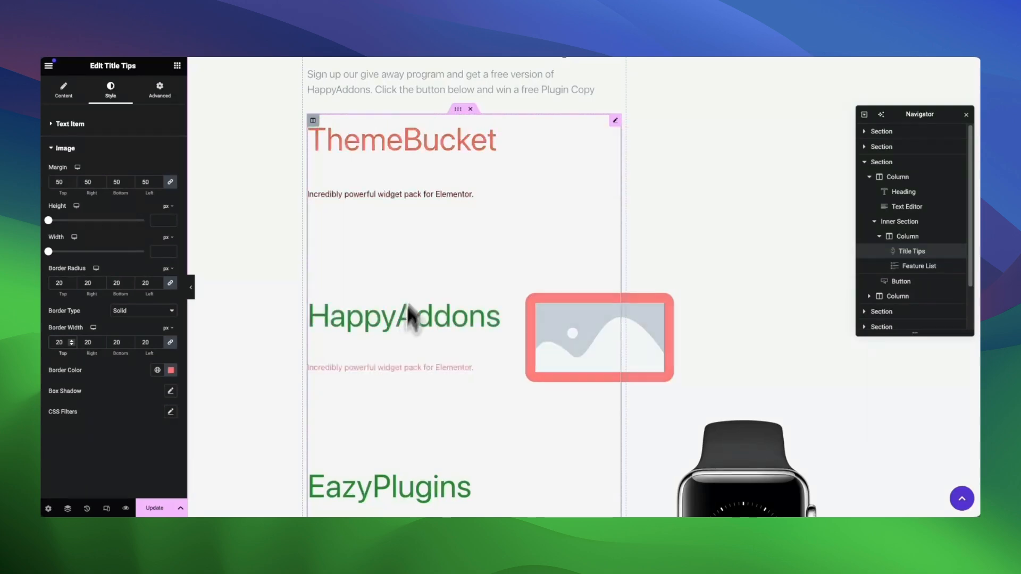
{"action": "left_click", "coordinate": [170, 391]}
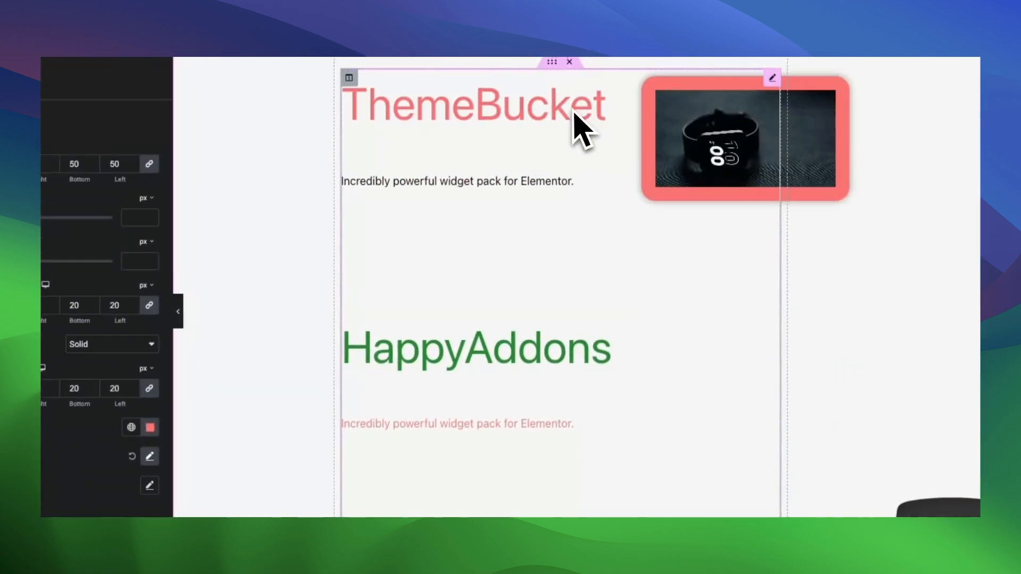
Try out saturation and blur CSS filters on the title images and reset the filters to default.
{"action": "left_click", "coordinate": [221, 390]}
{"action": "scroll", "coordinate": [148, 420], "scroll_direction": "down", "scroll_amount": 3}
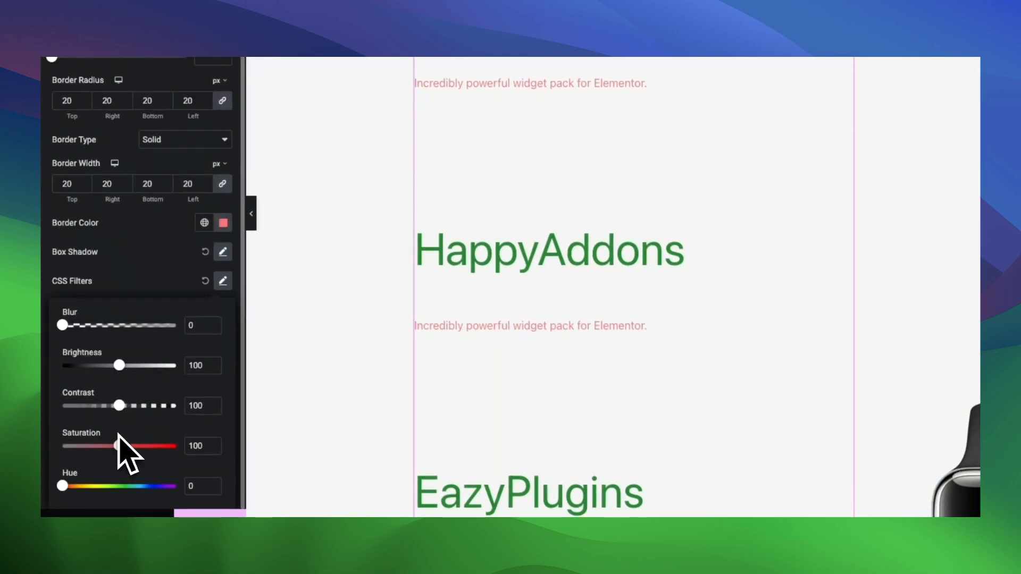
{"action": "left_click_drag", "start_coordinate": [83, 445], "coordinate": [63, 446]}
{"action": "mouse_move", "coordinate": [471, 157]}
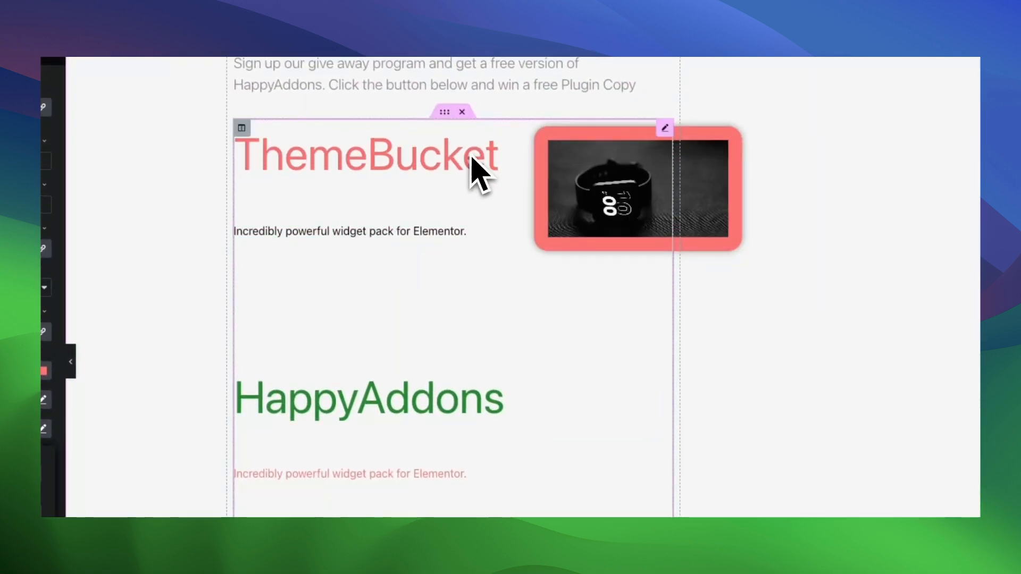
{"action": "left_click_drag", "start_coordinate": [63, 473], "coordinate": [106, 472]}
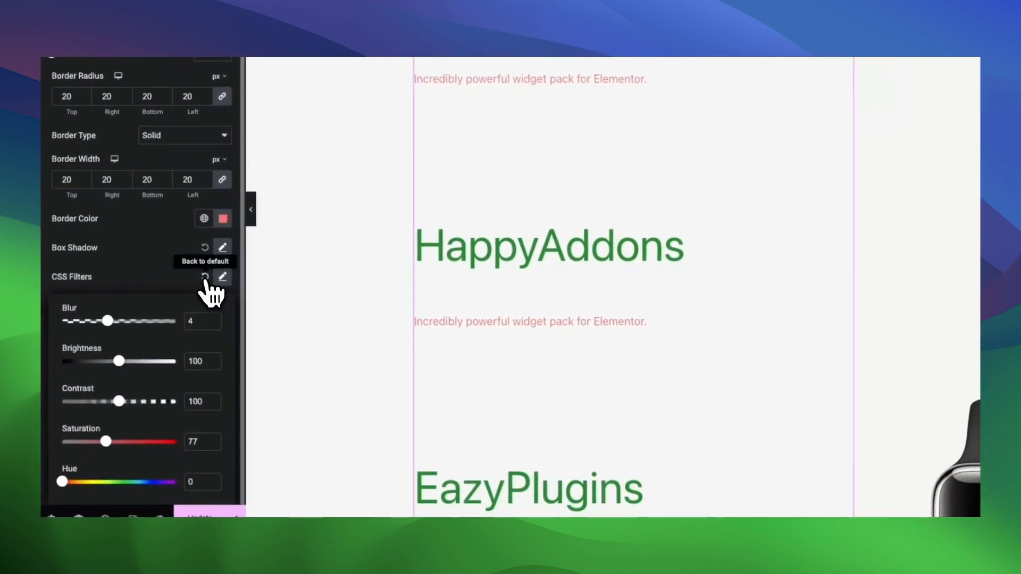
{"action": "left_click", "coordinate": [205, 276]}
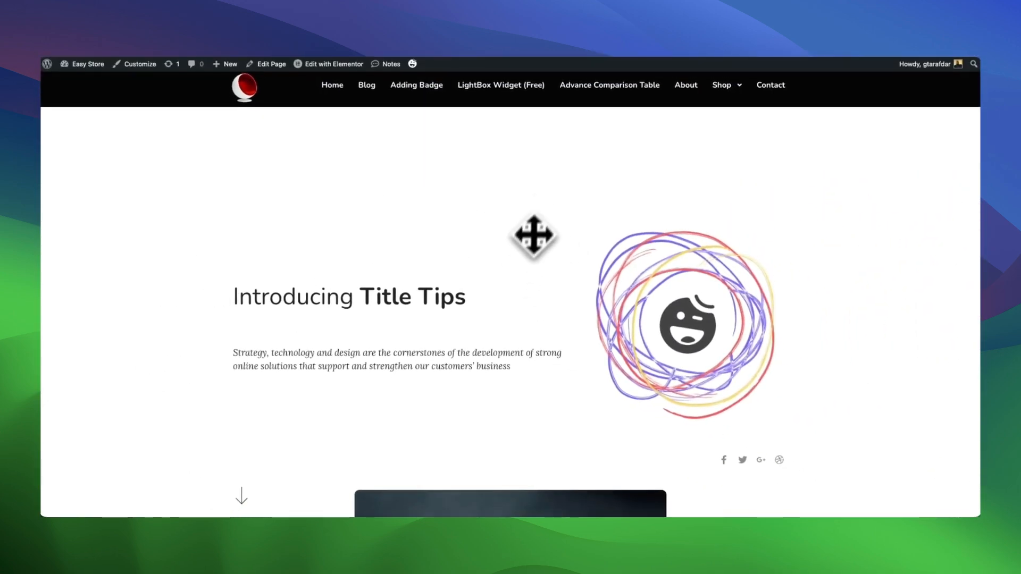
Review the Title Tips sections on the published page, checking how the titles and images react to the pointer.
{"action": "scroll", "coordinate": [538, 214], "scroll_direction": "down", "scroll_amount": 12}
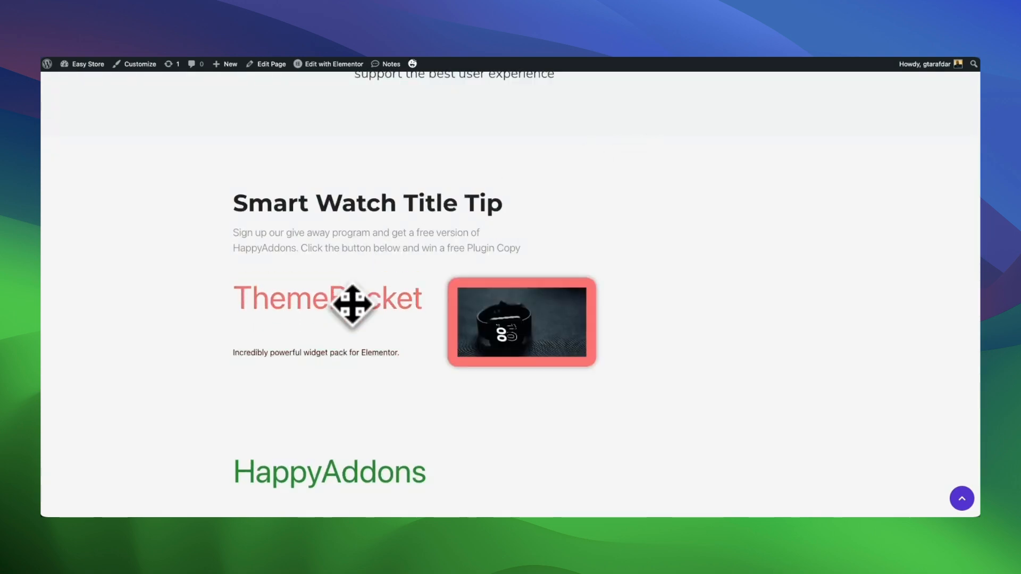
{"action": "scroll", "coordinate": [678, 158], "scroll_direction": "down", "scroll_amount": 8}
{"action": "scroll", "coordinate": [549, 170], "scroll_direction": "down", "scroll_amount": 12}
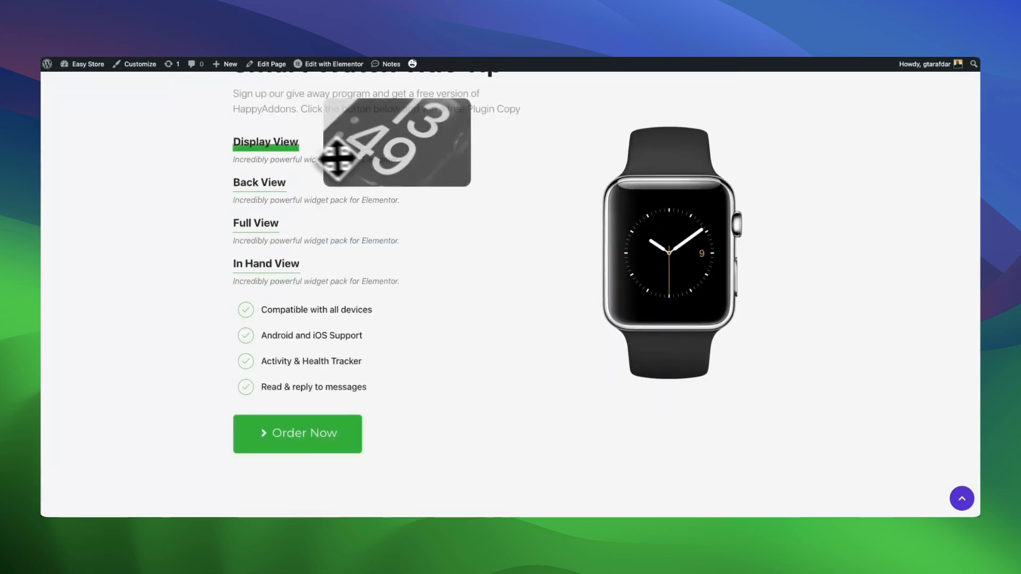
{"action": "mouse_move", "coordinate": [275, 193]}
{"action": "scroll", "coordinate": [470, 237], "scroll_direction": "down", "scroll_amount": 9}
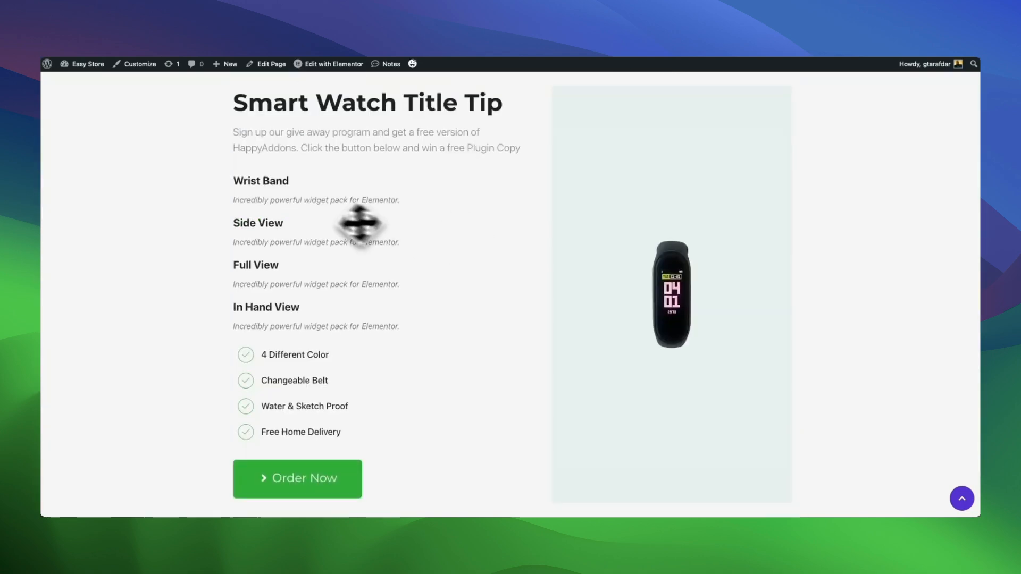
{"action": "mouse_move", "coordinate": [278, 214]}
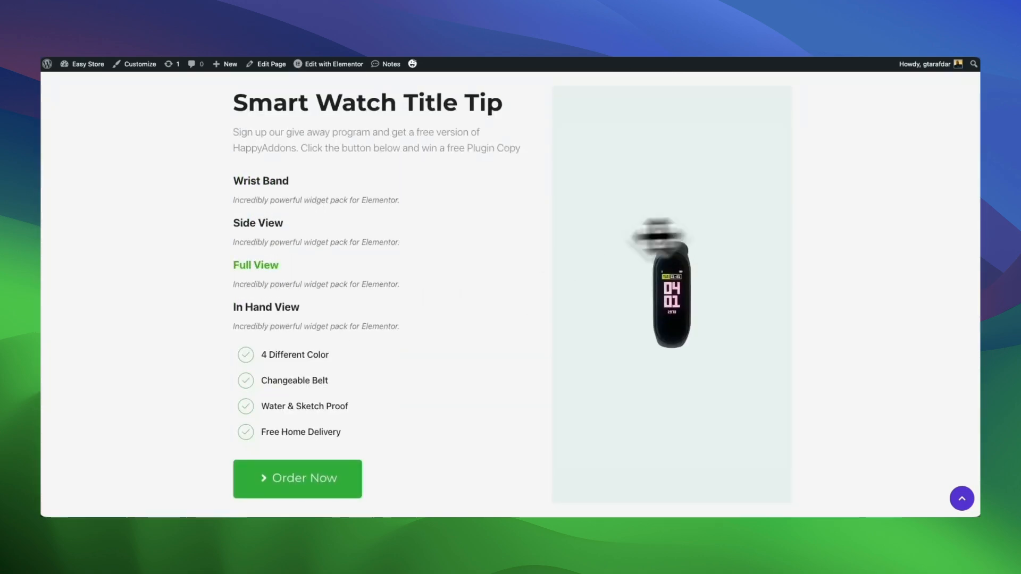